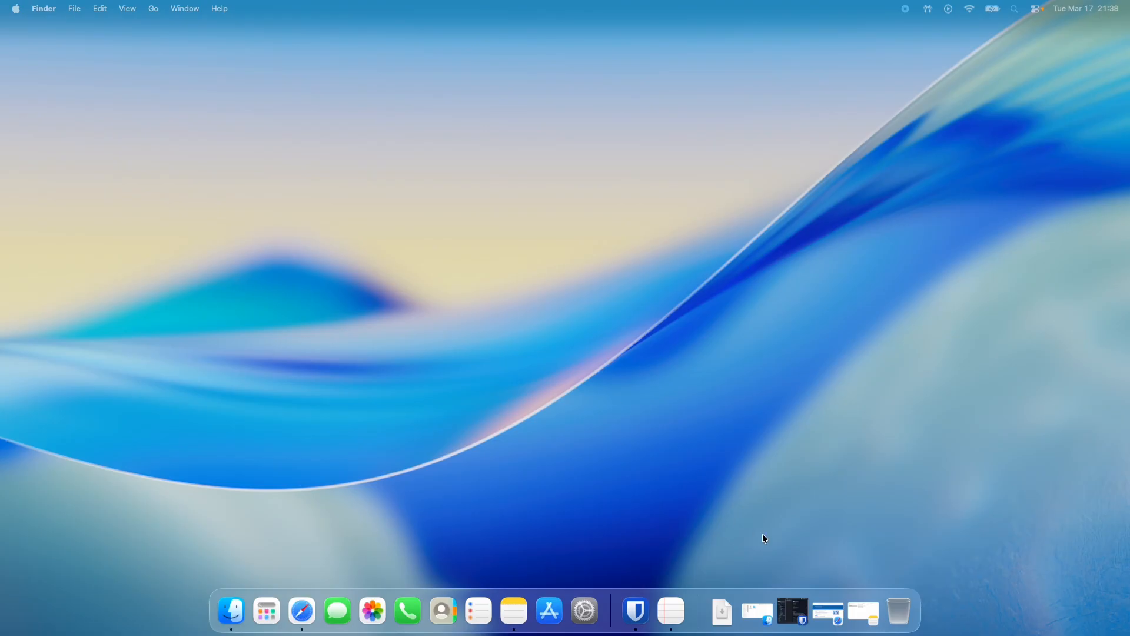
# Open the "Things you will need" note and highlight the Apple Silicon Mac requirement.
pyautogui.click(861, 613)
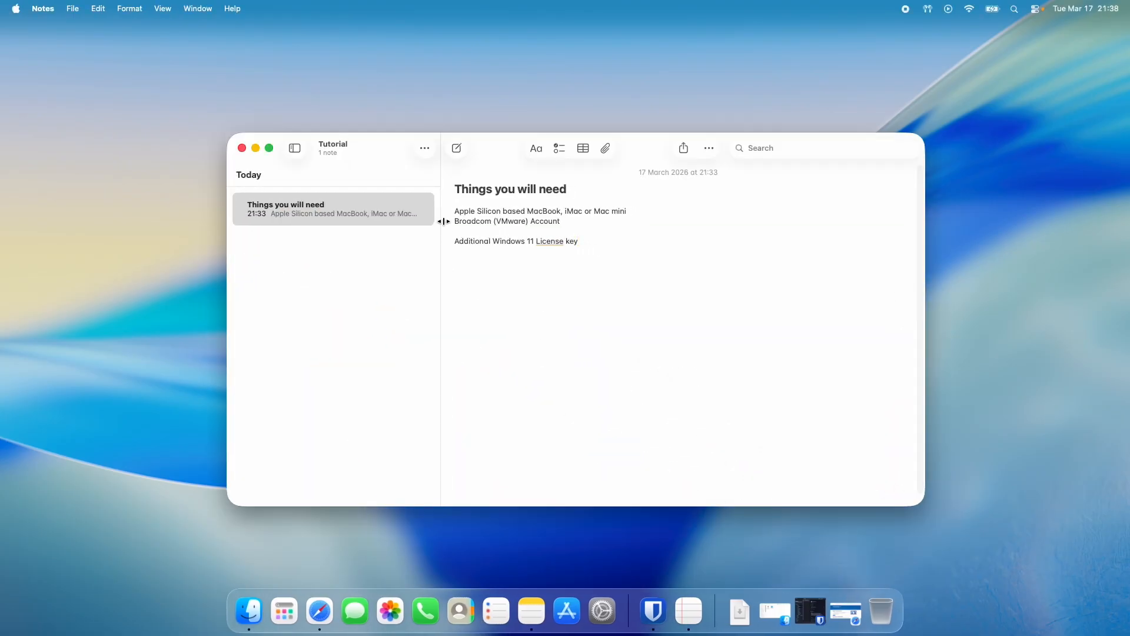
pyautogui.moveTo(453, 212); pyautogui.dragTo(627, 210)
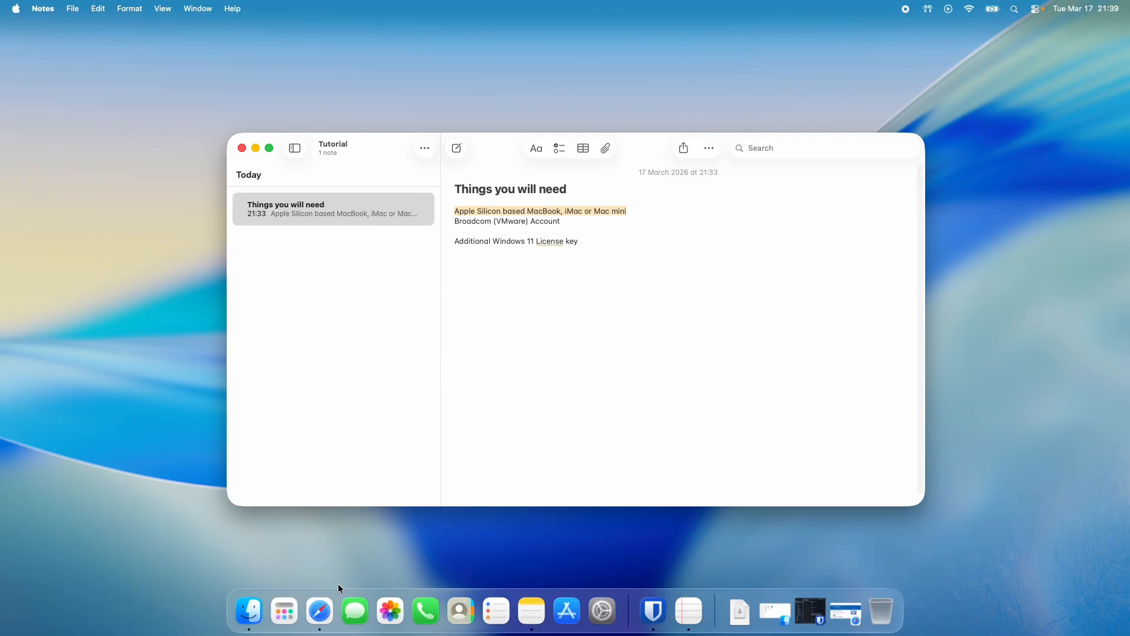
# Switch to Safari and open the Arm64 ISO page linked from Microsoft's Download Windows 11 page.
pyautogui.click(325, 611)
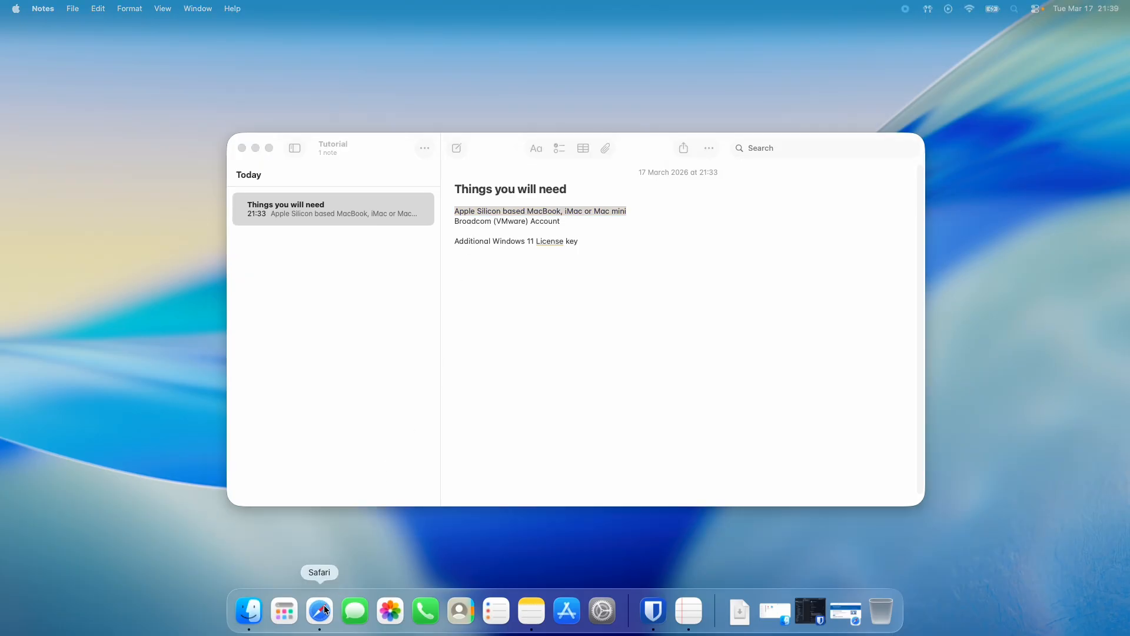
pyautogui.moveTo(323, 611); pyautogui.dragTo(359, 441)
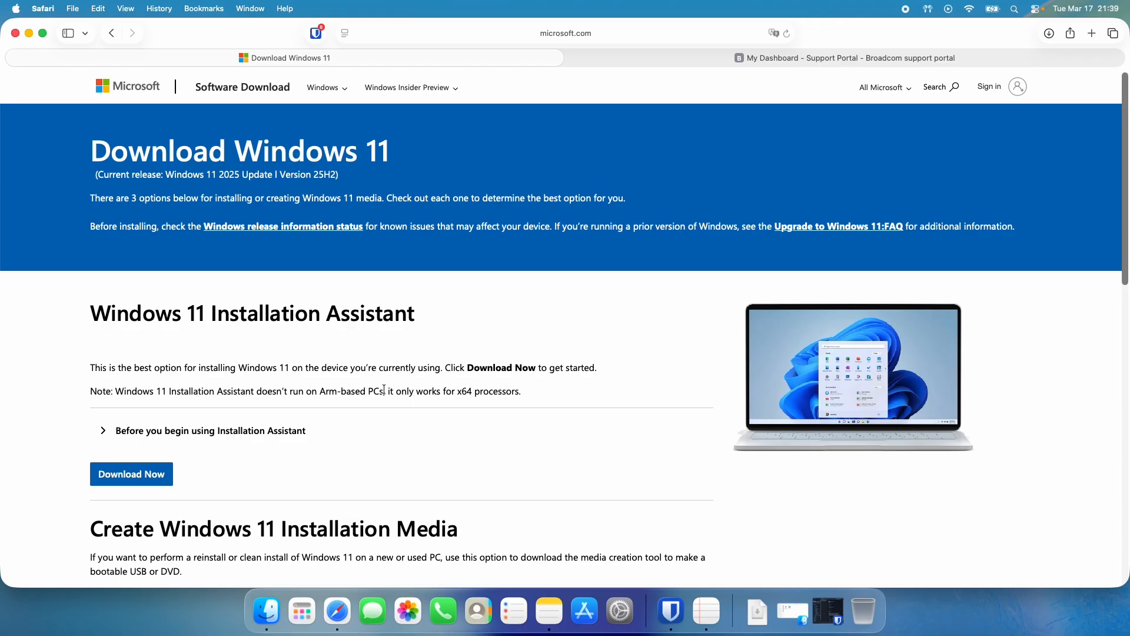
pyautogui.scroll(-5, 393, 411)
pyautogui.scroll(-5, 391, 406)
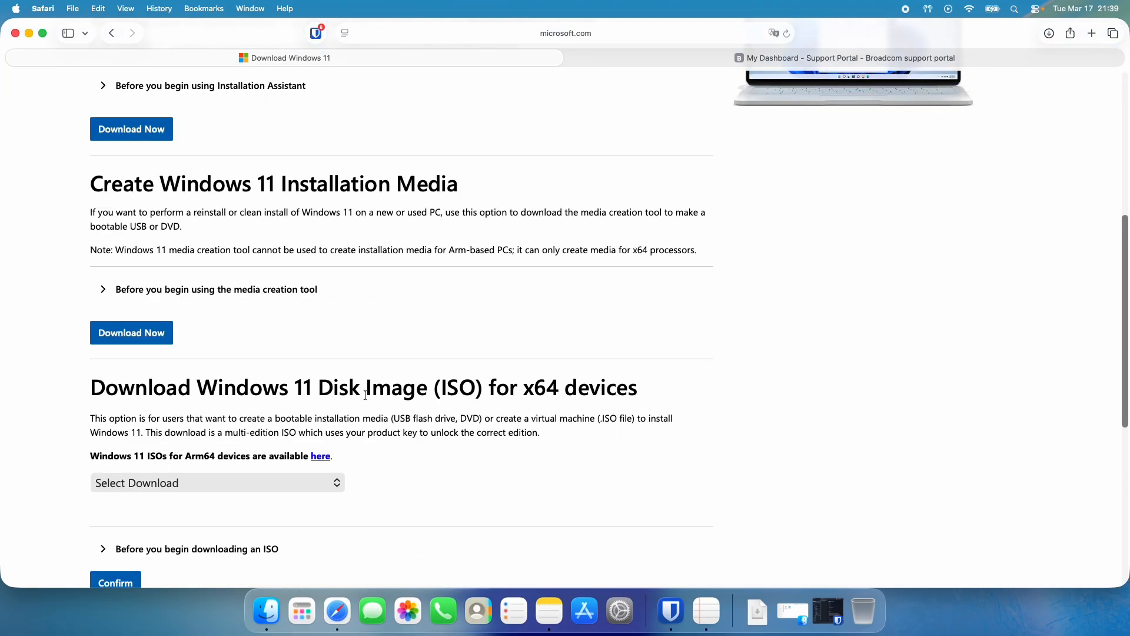
pyautogui.scroll(10, 359, 395)
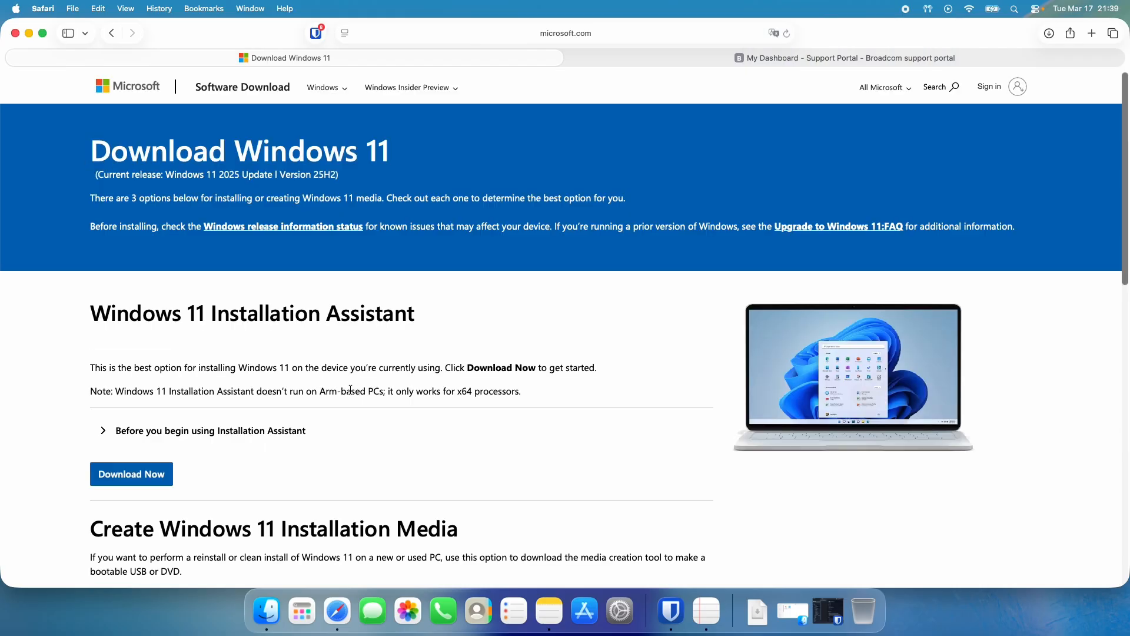
pyautogui.scroll(-12, 350, 390)
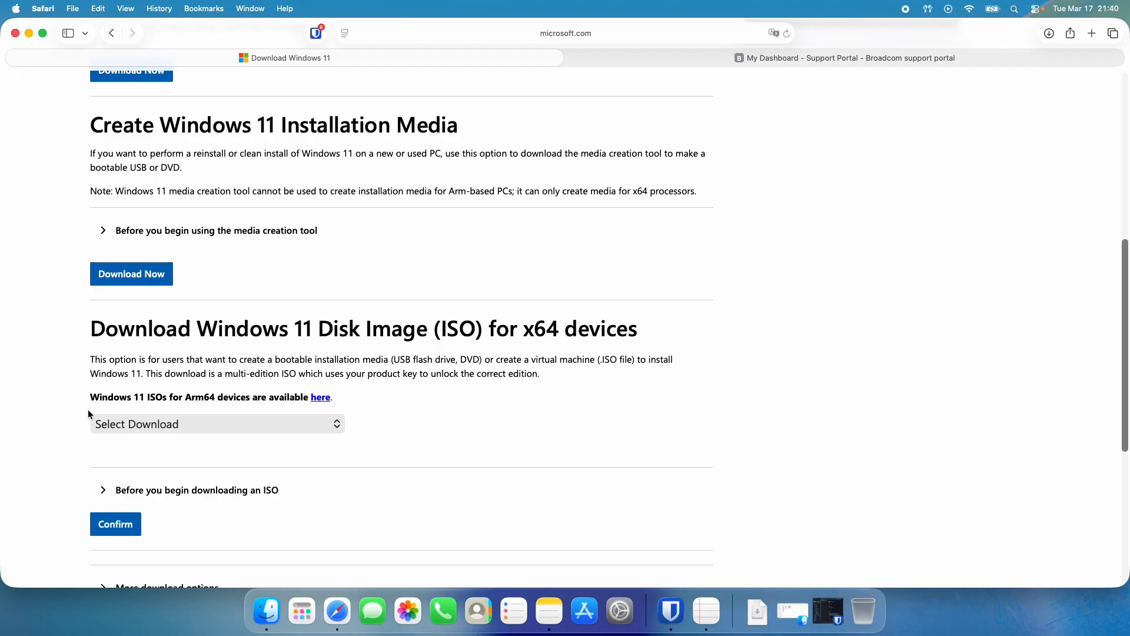
pyautogui.click(113, 425)
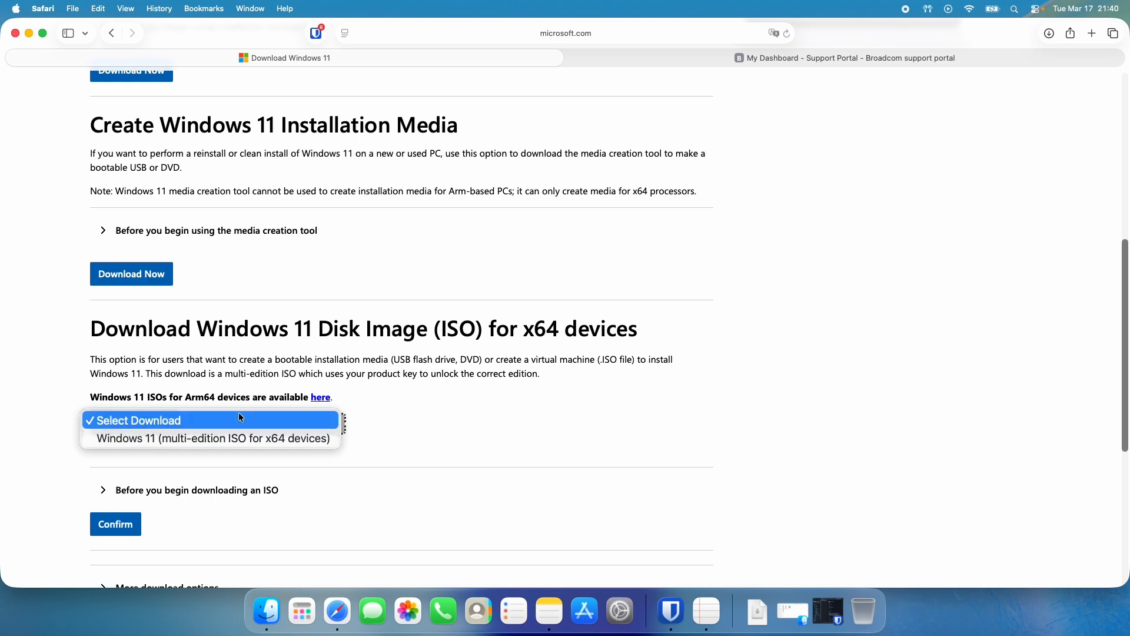
pyautogui.click(245, 397)
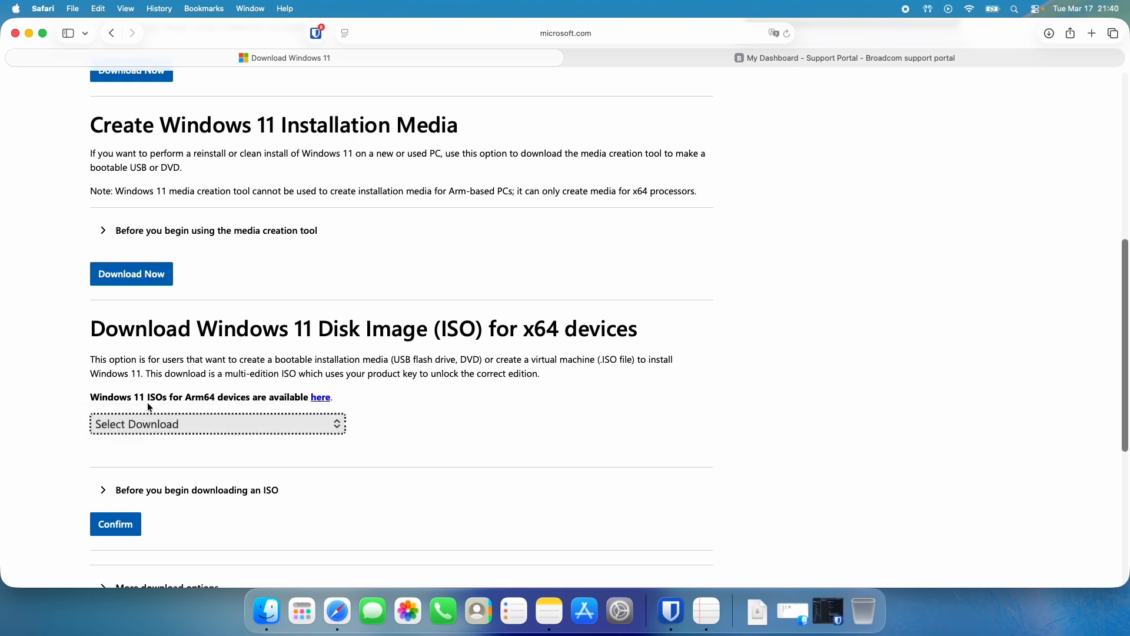
pyautogui.moveTo(134, 398); pyautogui.dragTo(222, 398)
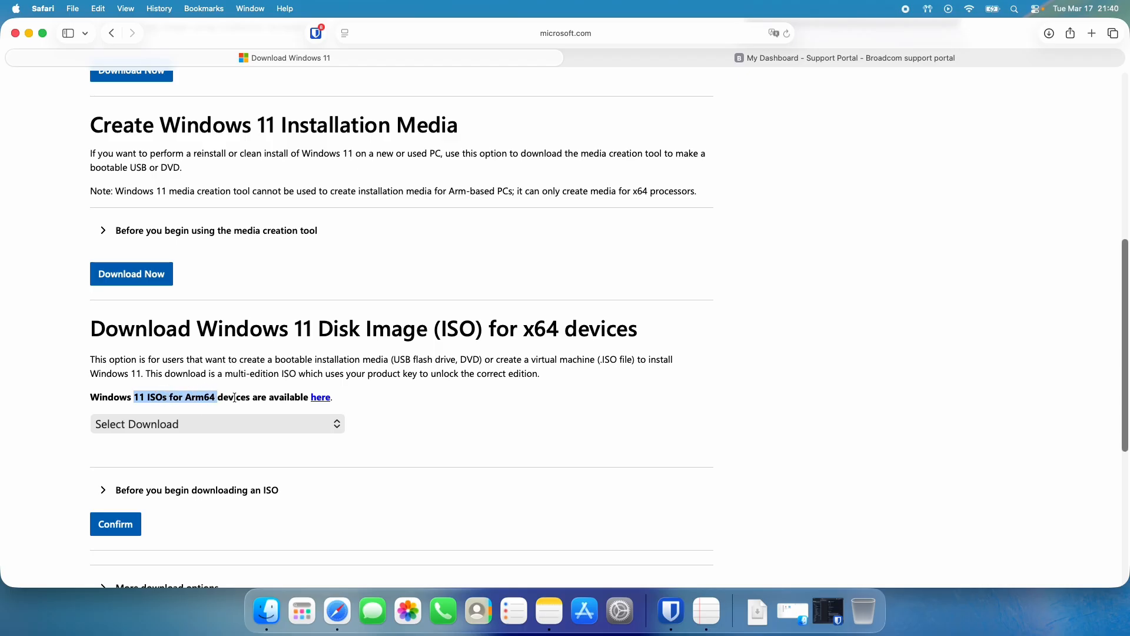
pyautogui.click(321, 398)
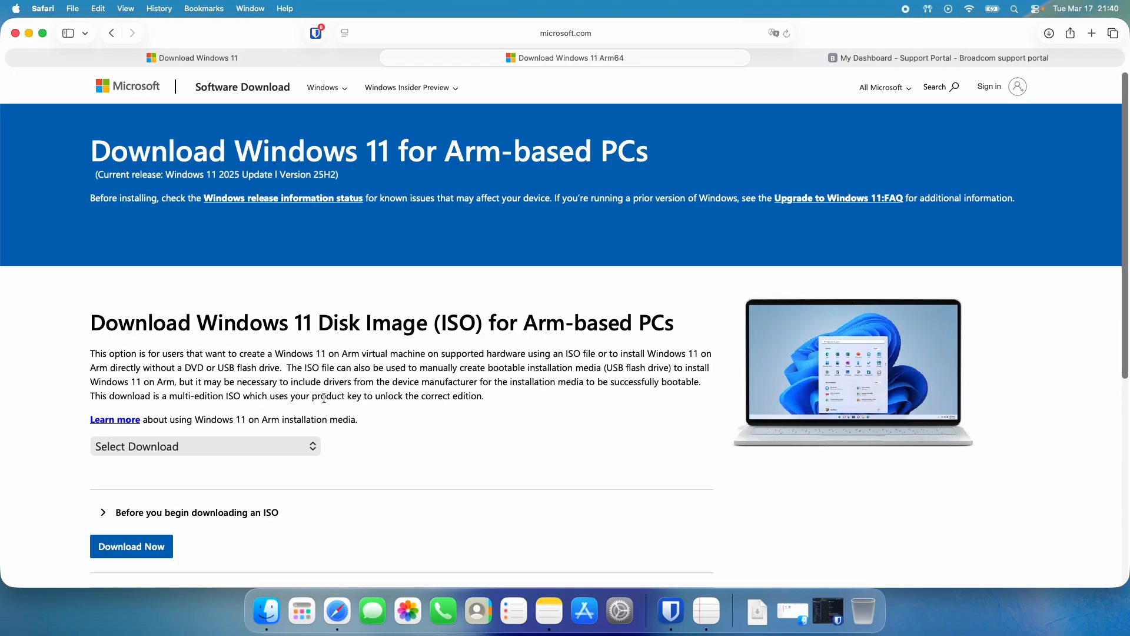
# Choose Windows 11 (multi-edition ISO for Arm64) as the download and submit the selection.
pyautogui.click(237, 446)
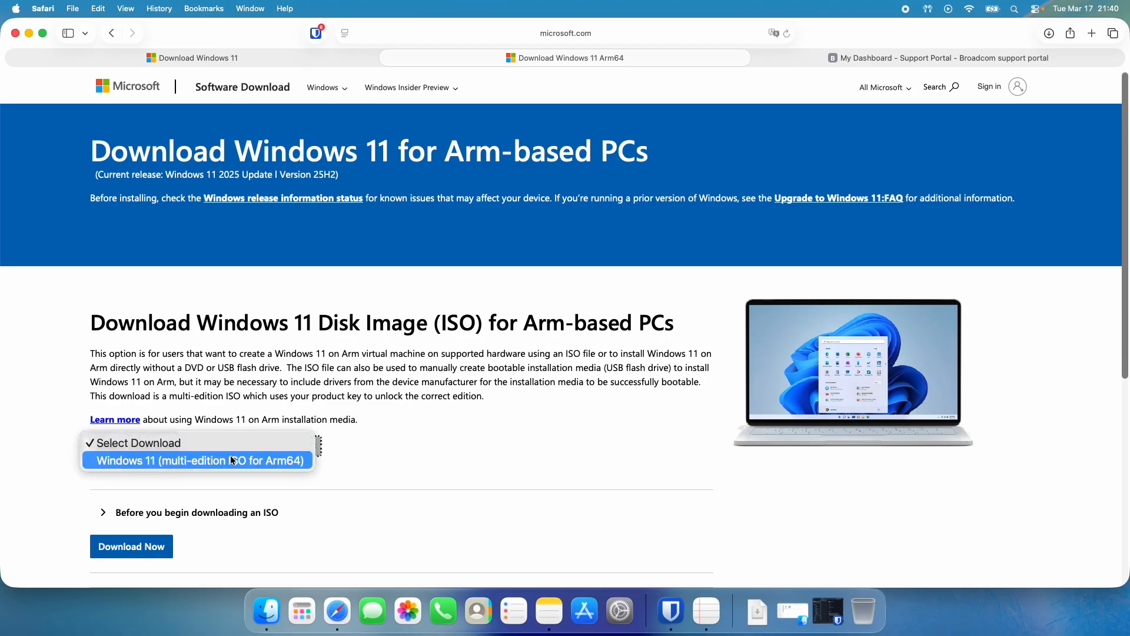
pyautogui.click(231, 455)
pyautogui.scroll(-2, 235, 451)
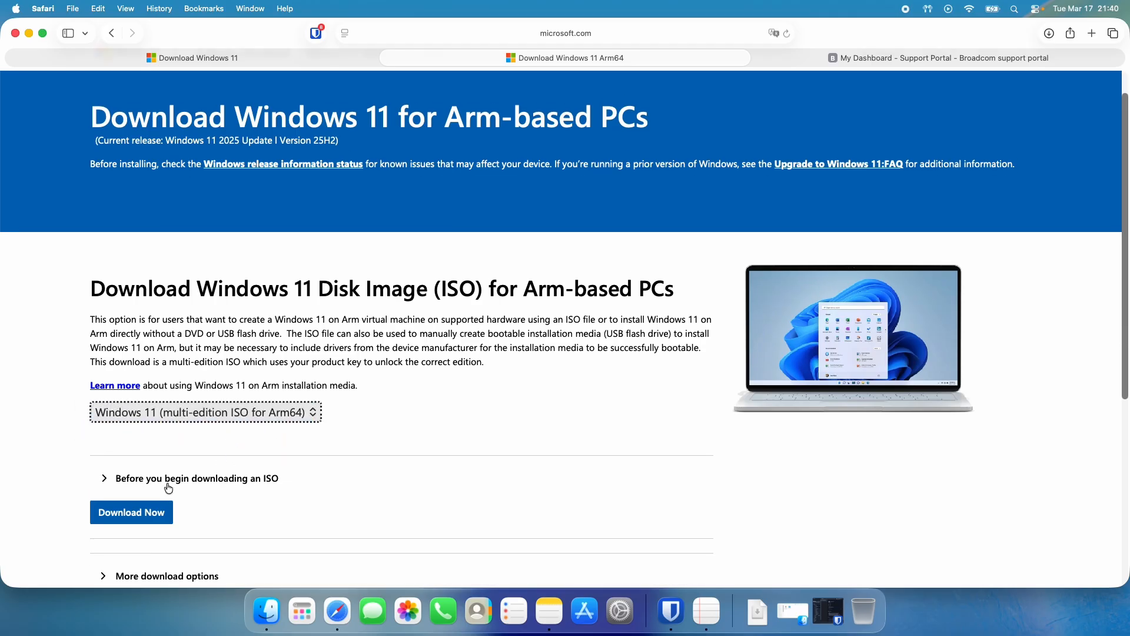
pyautogui.click(149, 520)
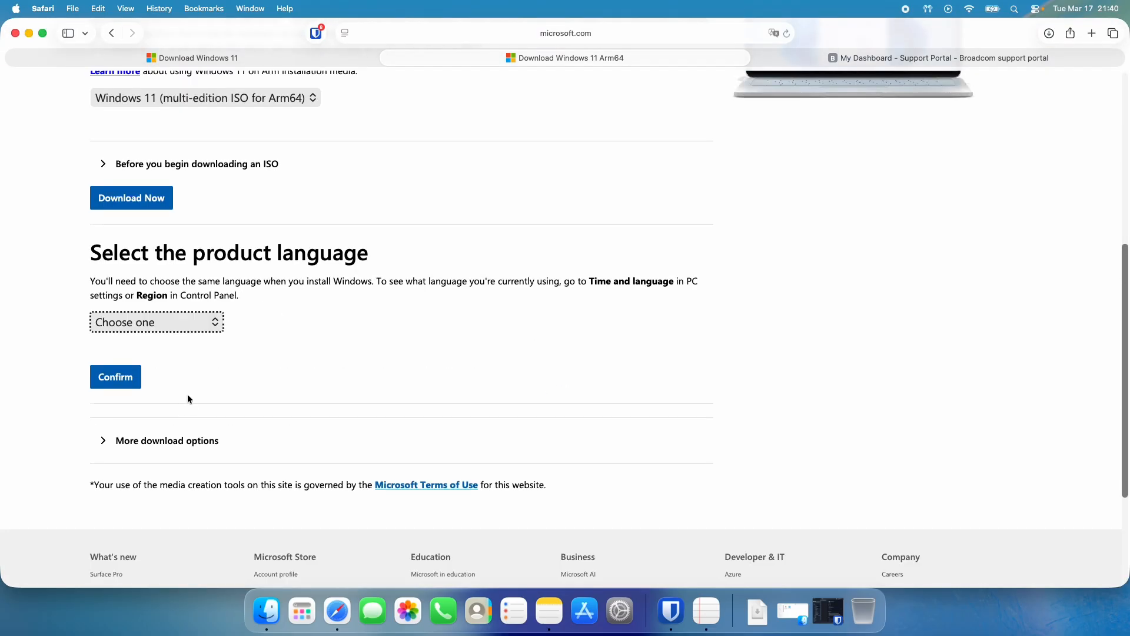
# Set the product language to English (United States) and confirm it.
pyautogui.click(188, 327)
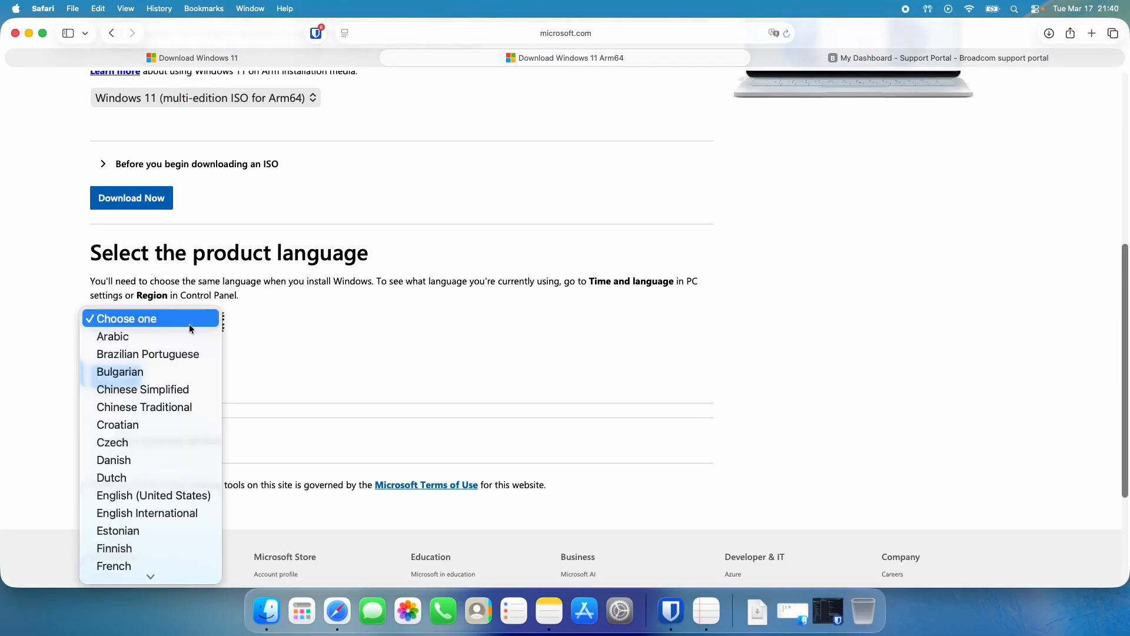
pyautogui.click(157, 497)
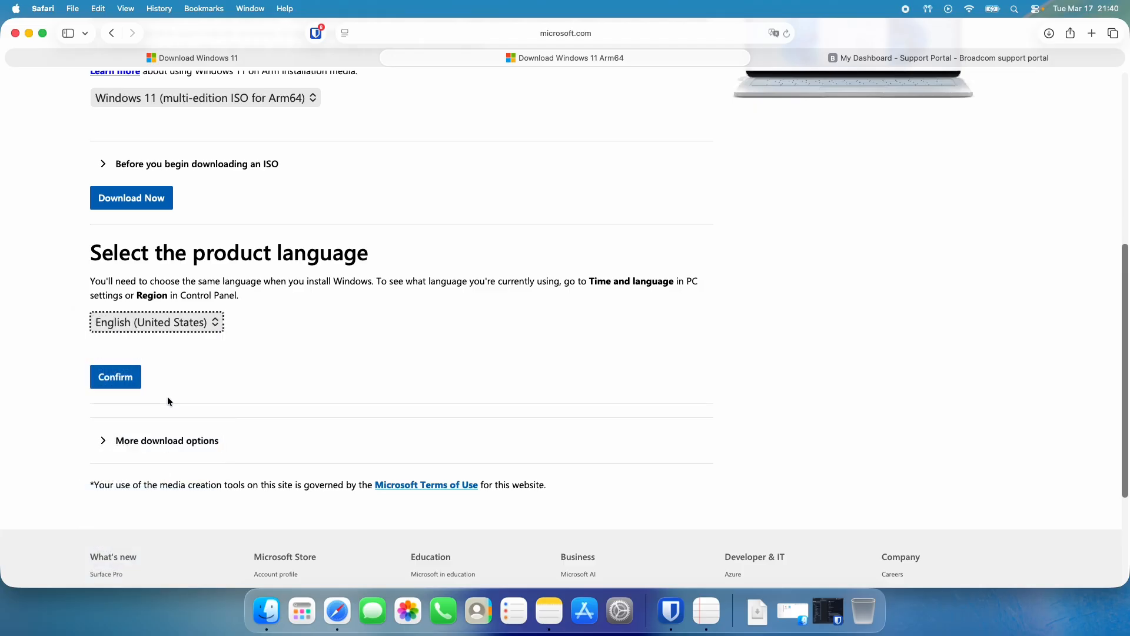
pyautogui.click(135, 383)
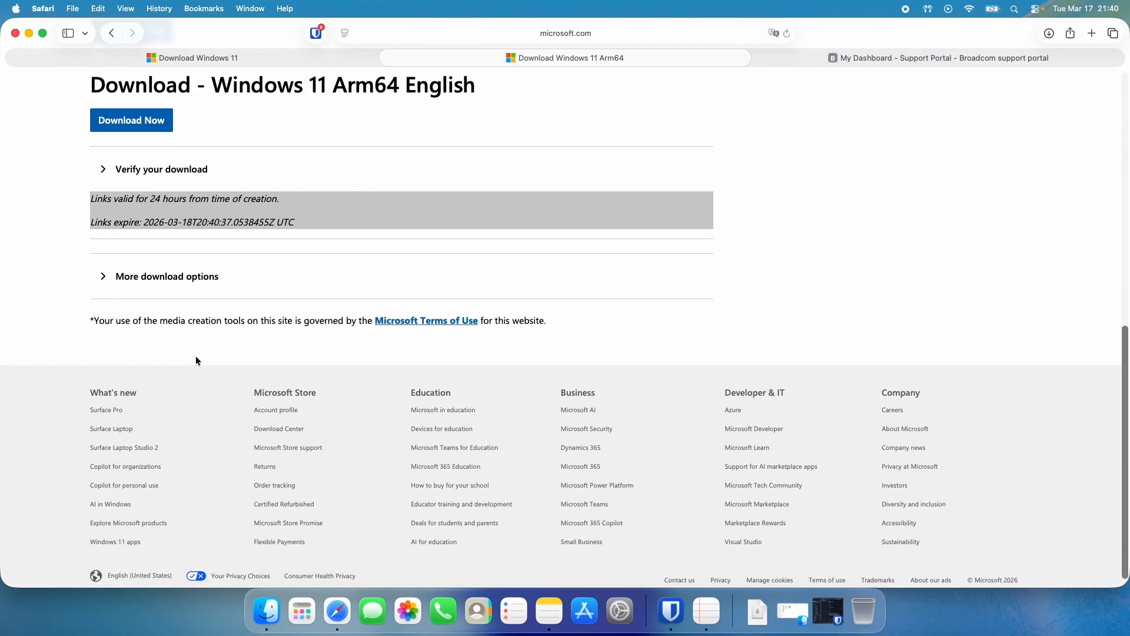
# Check the Windows 11 Arm64 English download section and look for the ISO file in the Downloads stack.
pyautogui.scroll(3, 203, 326)
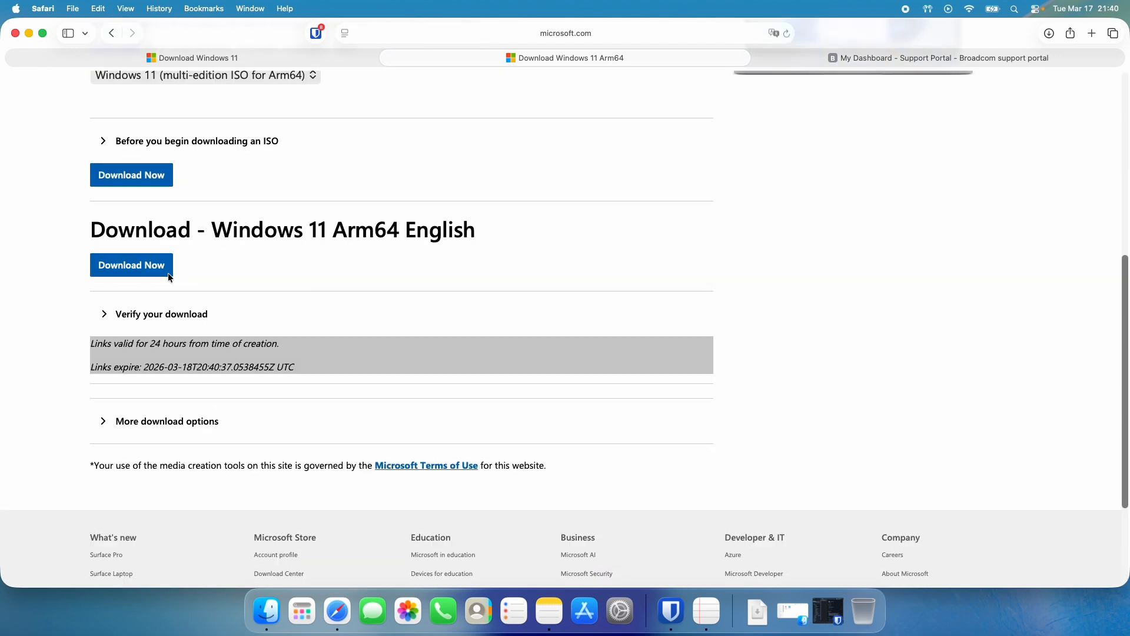
pyautogui.moveTo(98, 221); pyautogui.dragTo(474, 228)
pyautogui.moveTo(310, 229); pyautogui.dragTo(466, 238)
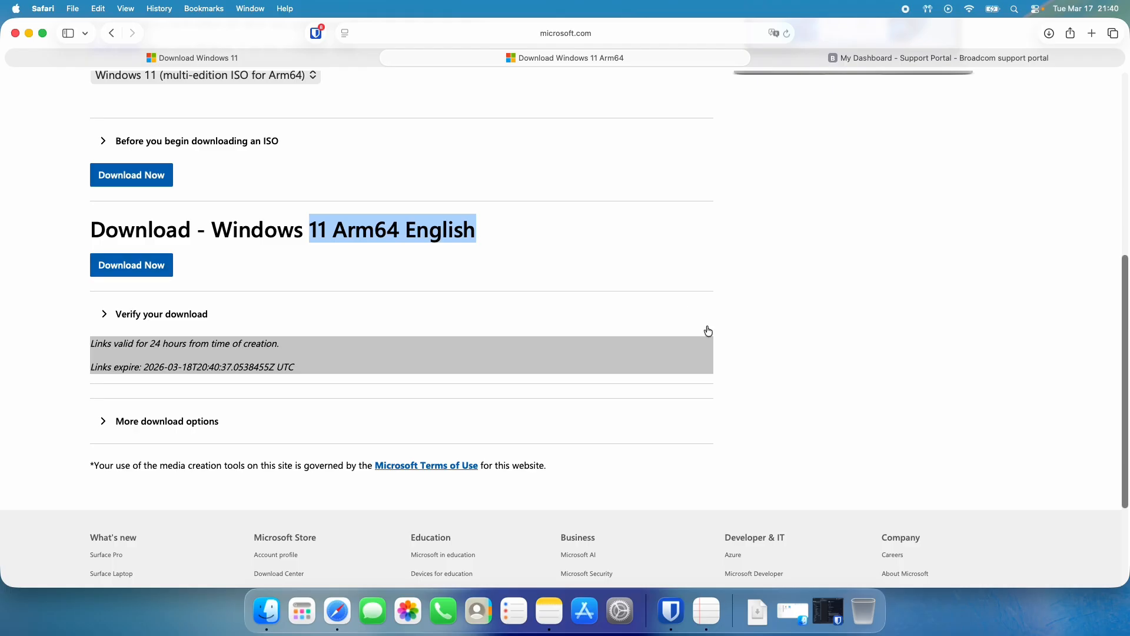
pyautogui.click(758, 628)
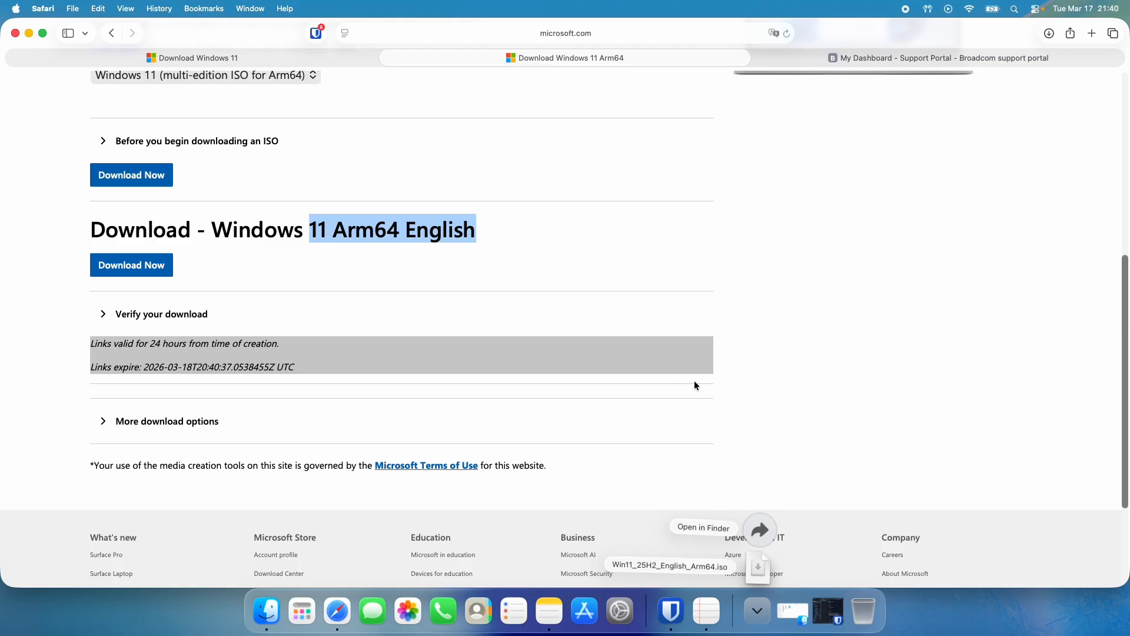
pyautogui.click(749, 405)
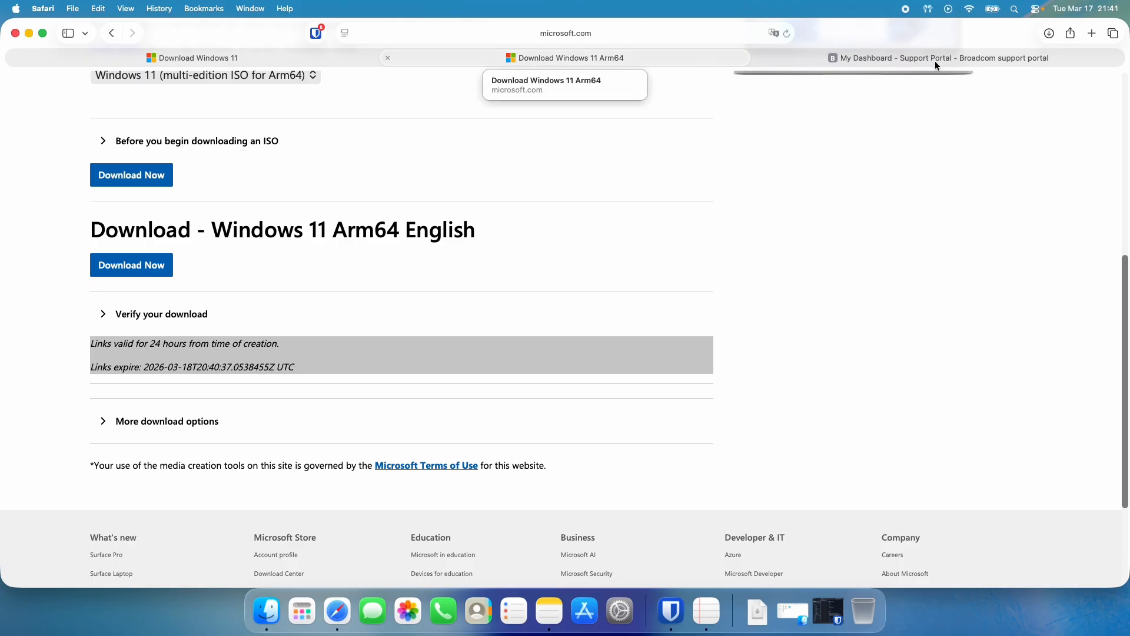
# Switch to the Broadcom support portal and open the Free Downloads list from My Downloads.
pyautogui.click(988, 59)
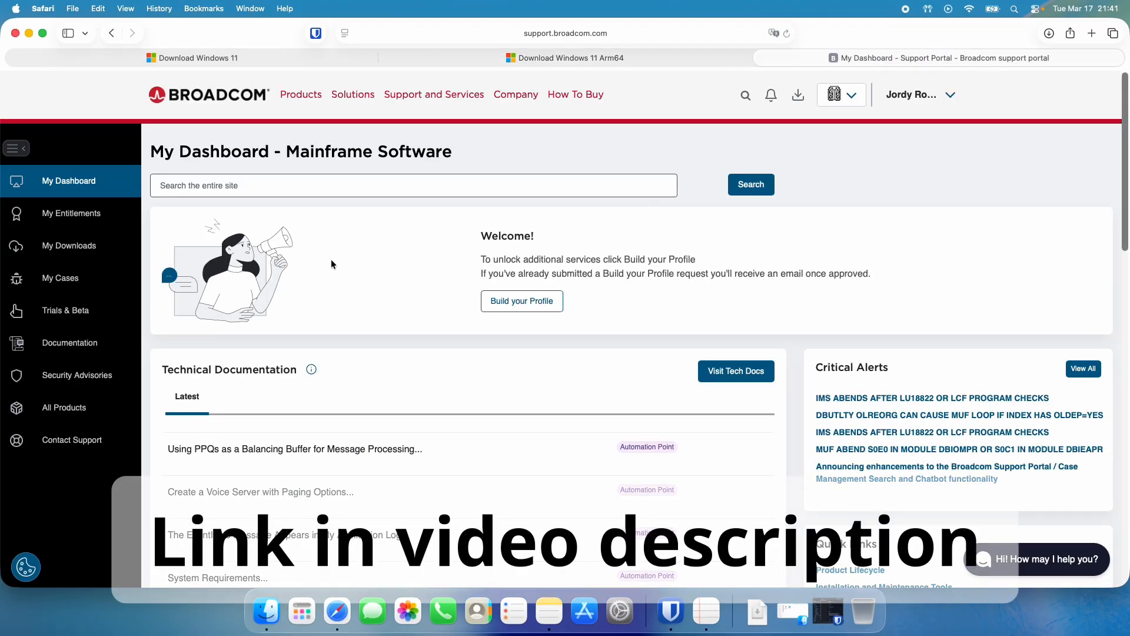
pyautogui.click(73, 246)
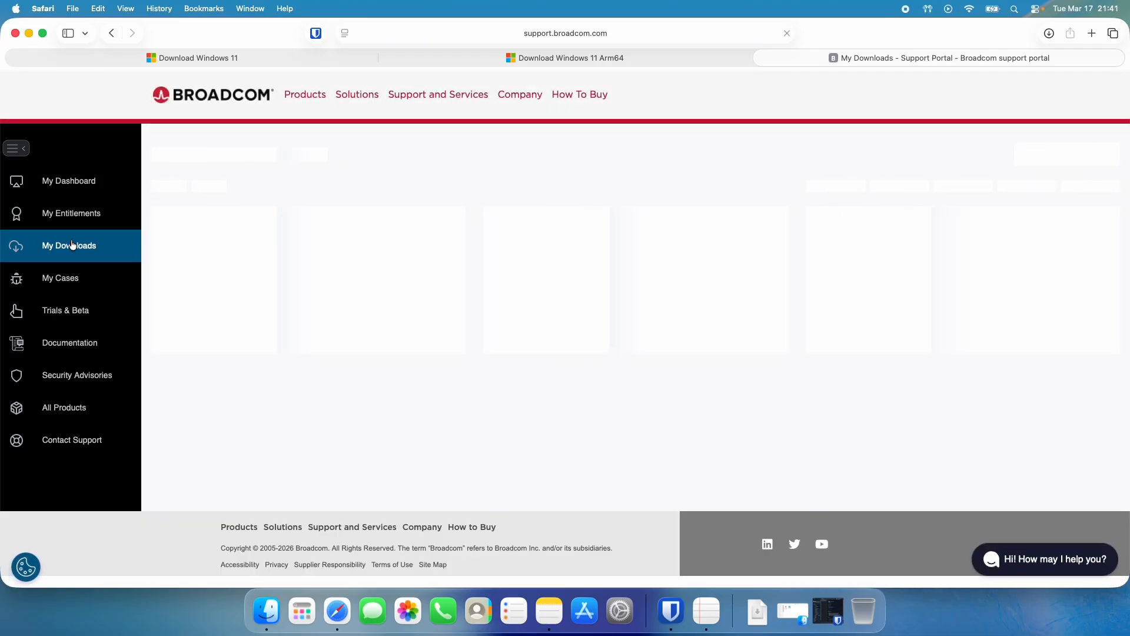
pyautogui.moveTo(175, 236); pyautogui.dragTo(329, 237)
pyautogui.click(324, 236)
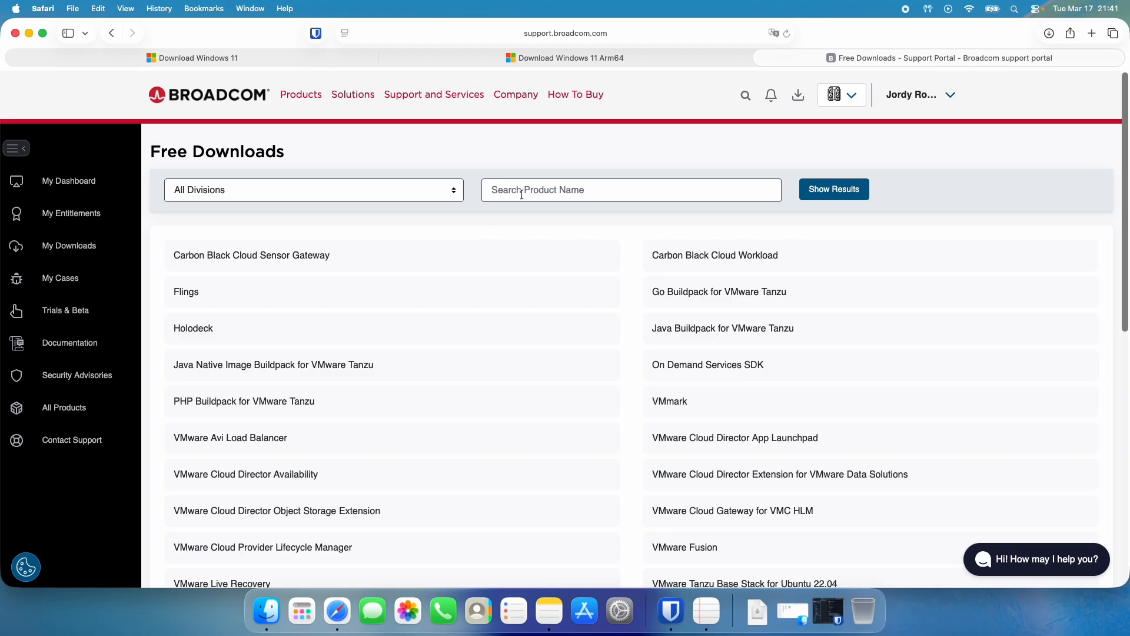
# Search the free downloads for "Fusion" and open the VMware Fusion product page.
pyautogui.click(522, 194)
pyautogui.write('Fusion')
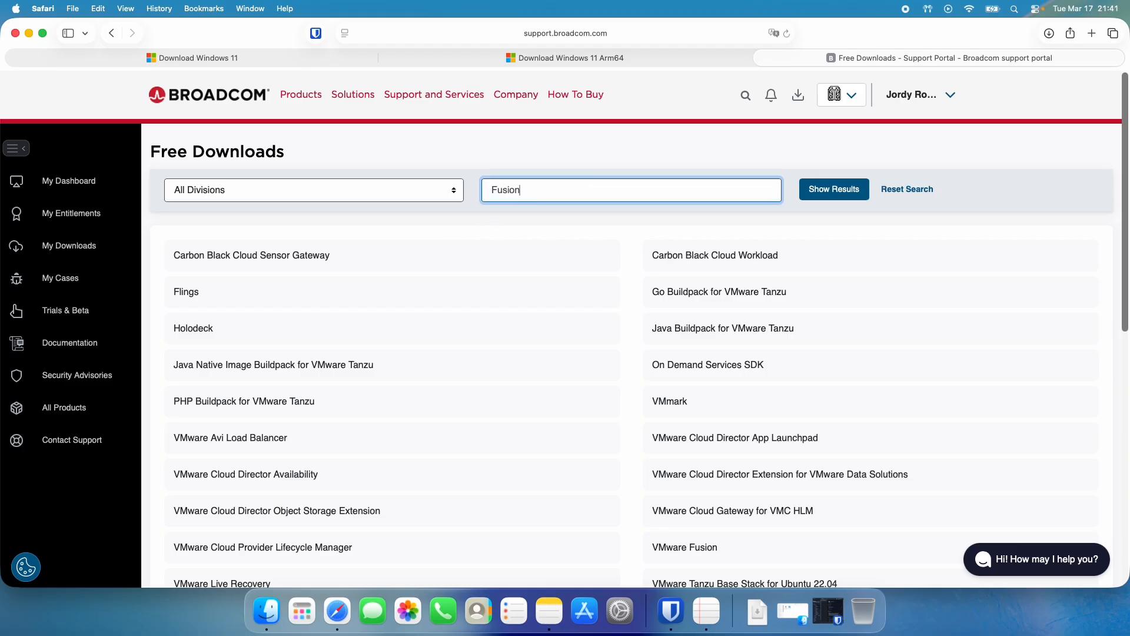
pyautogui.press('Return')
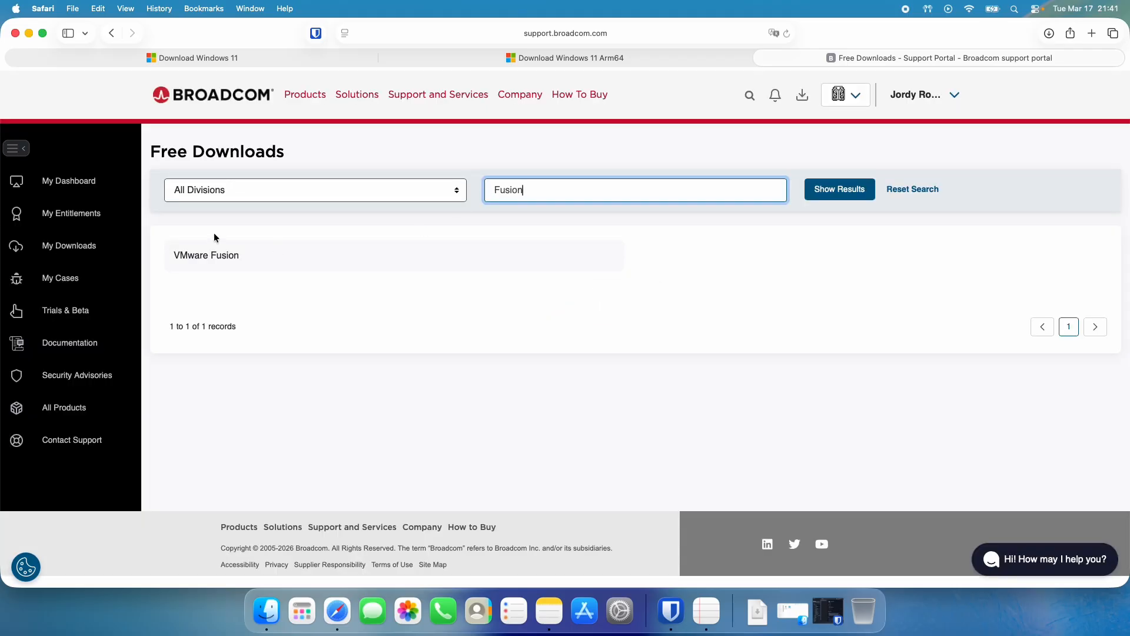
pyautogui.click(211, 254)
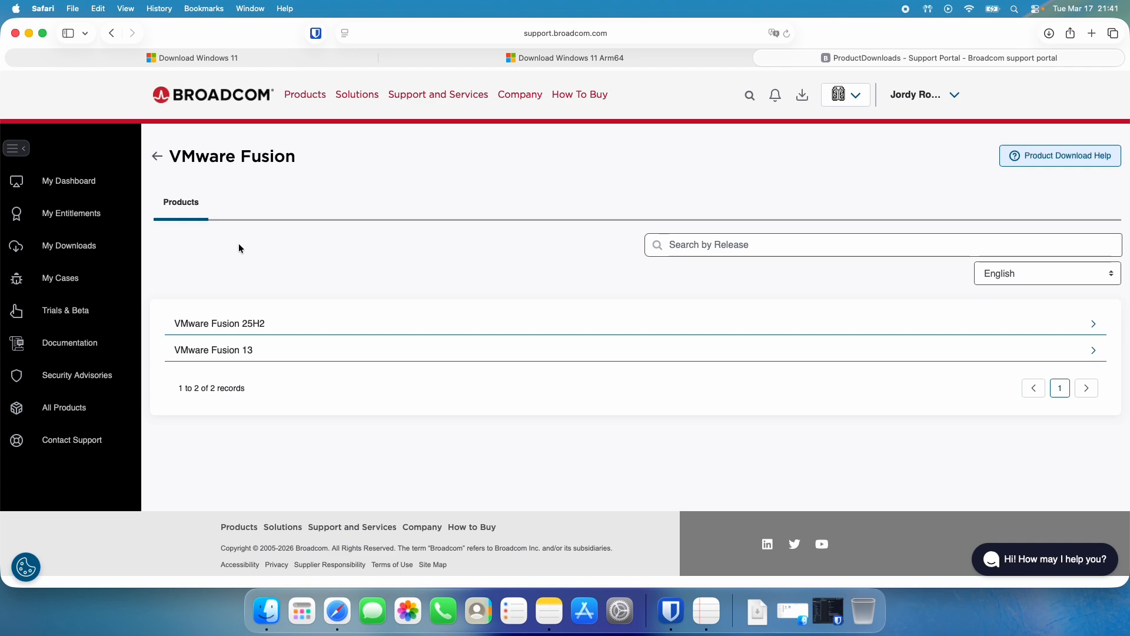
# Expand VMware Fusion 25H2 and open its 25H2u1 release.
pyautogui.click(195, 326)
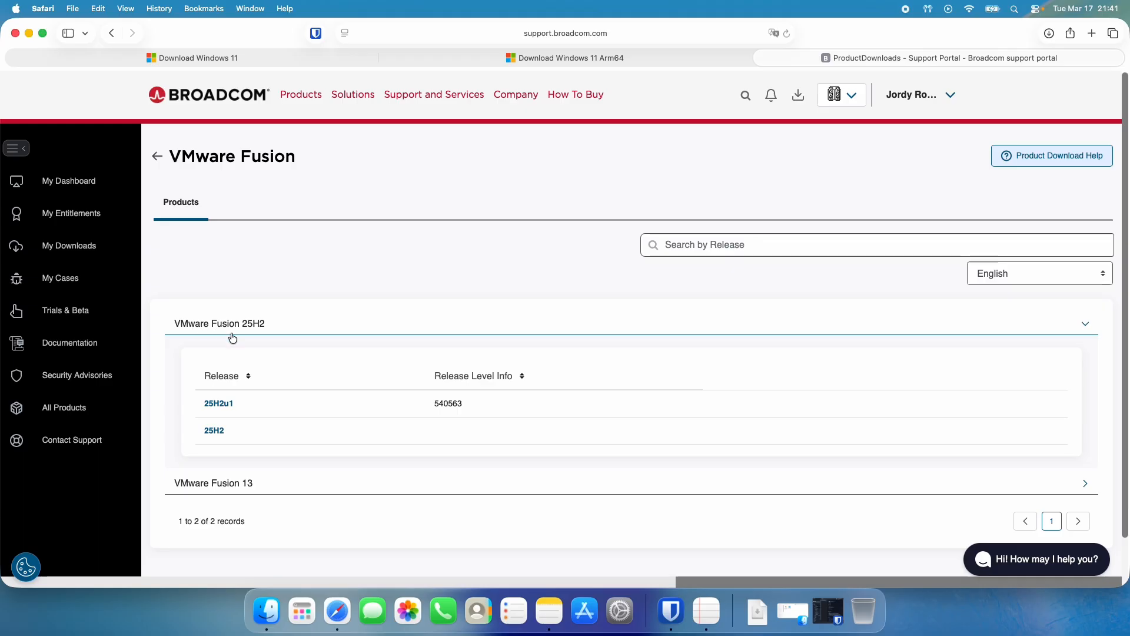
pyautogui.scroll(-1, 232, 335)
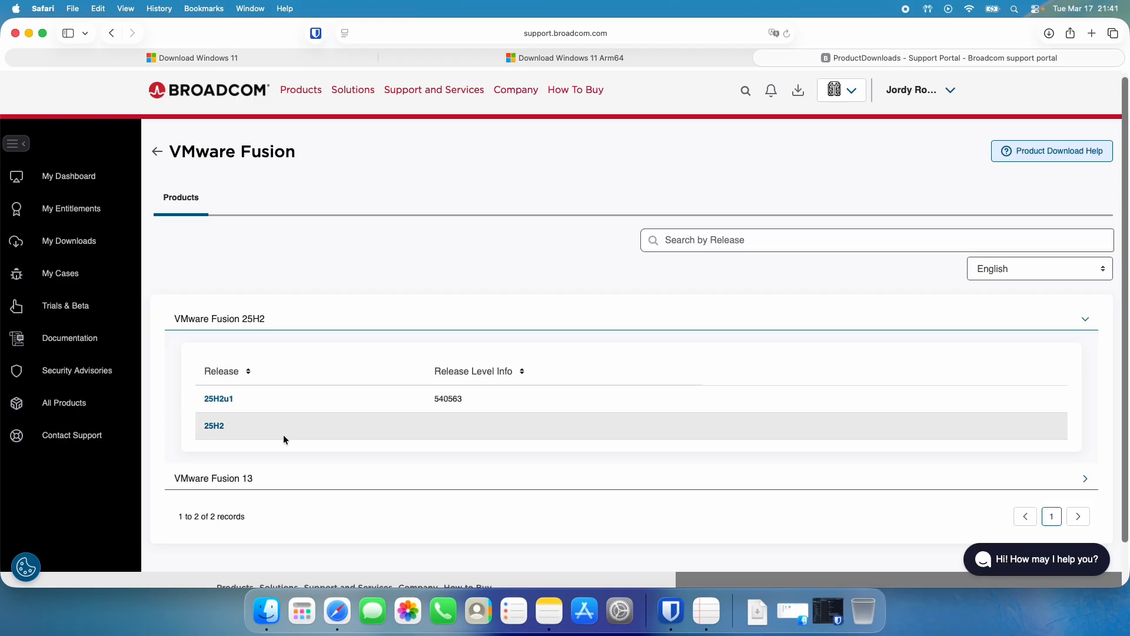
pyautogui.click(218, 399)
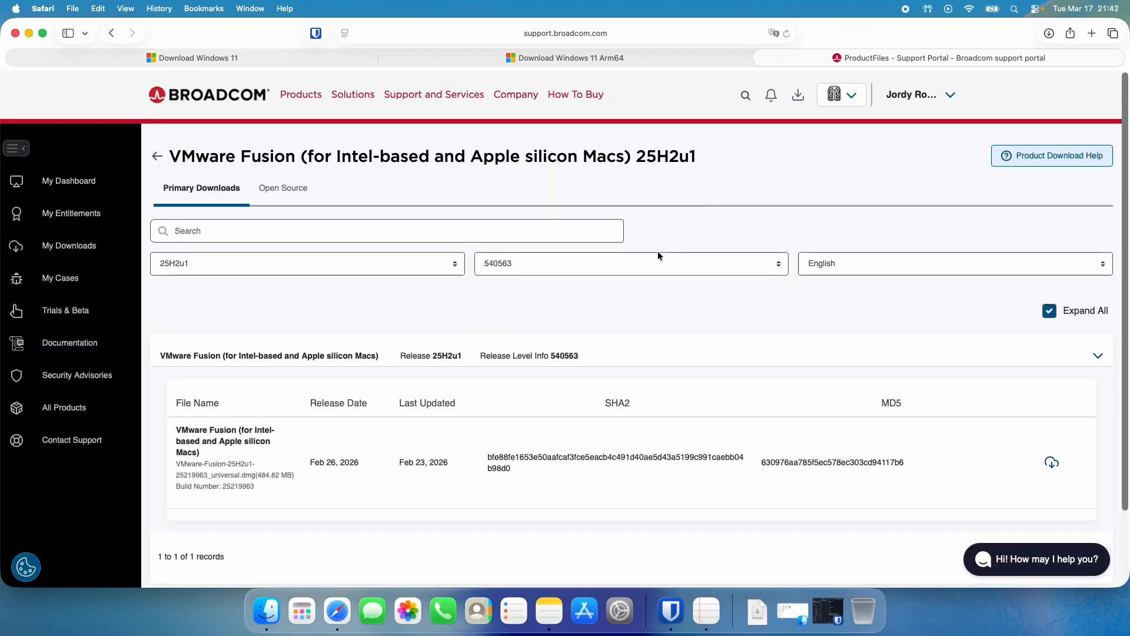
# Download the VMware Fusion 25H2u1 universal disk image for Intel-based and Apple silicon Macs and dismiss the notification.
pyautogui.scroll(-1, 583, 329)
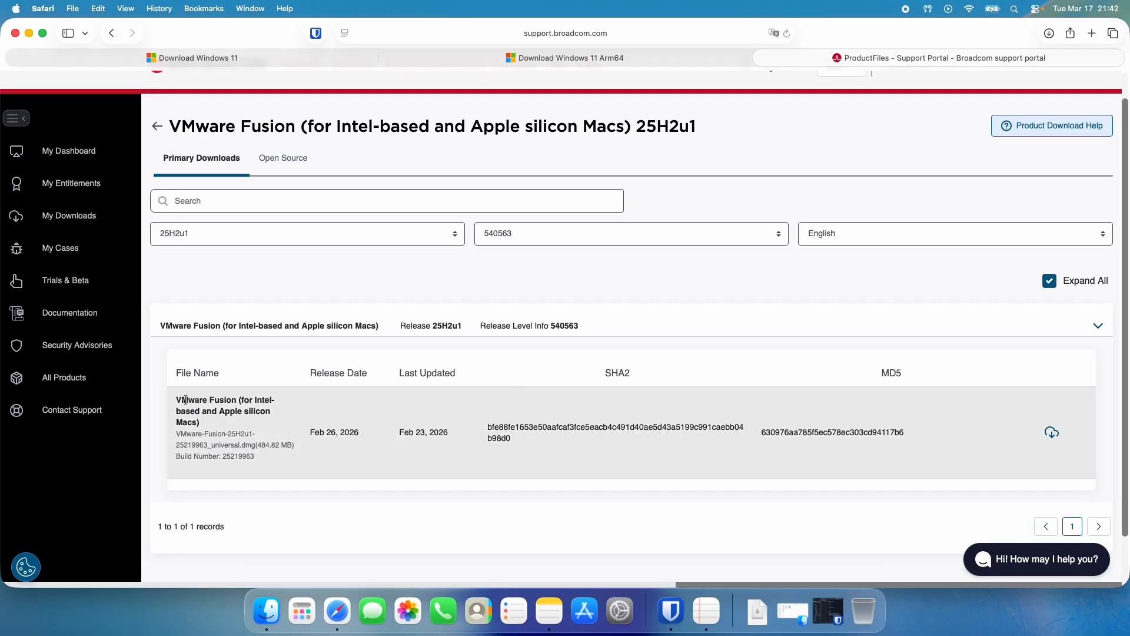
pyautogui.moveTo(176, 400); pyautogui.dragTo(278, 398)
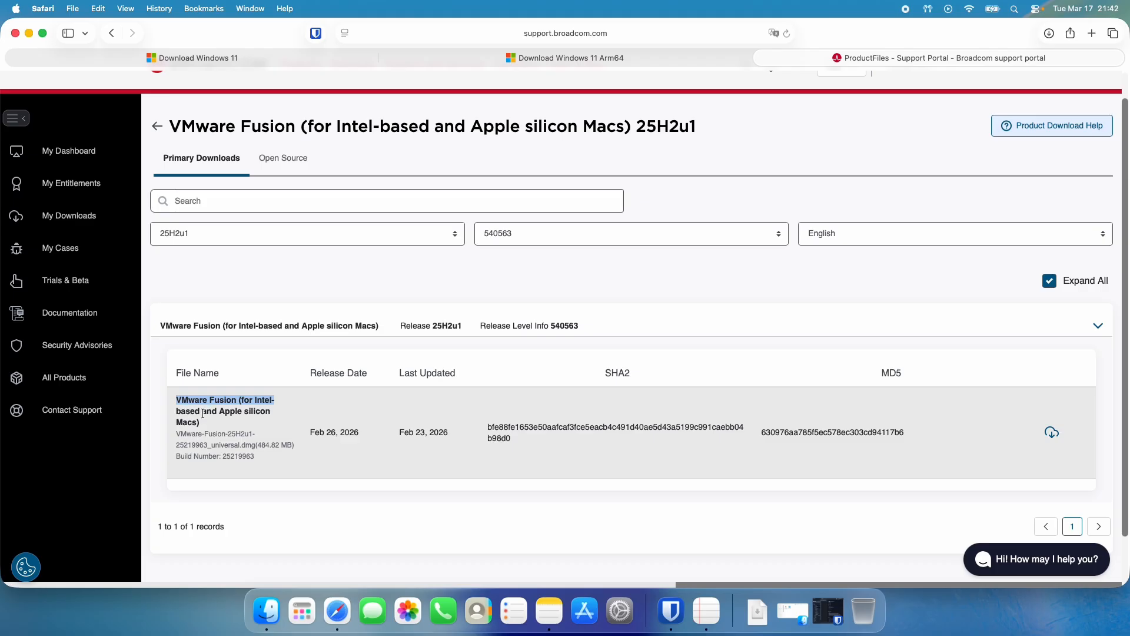
pyautogui.click(1050, 434)
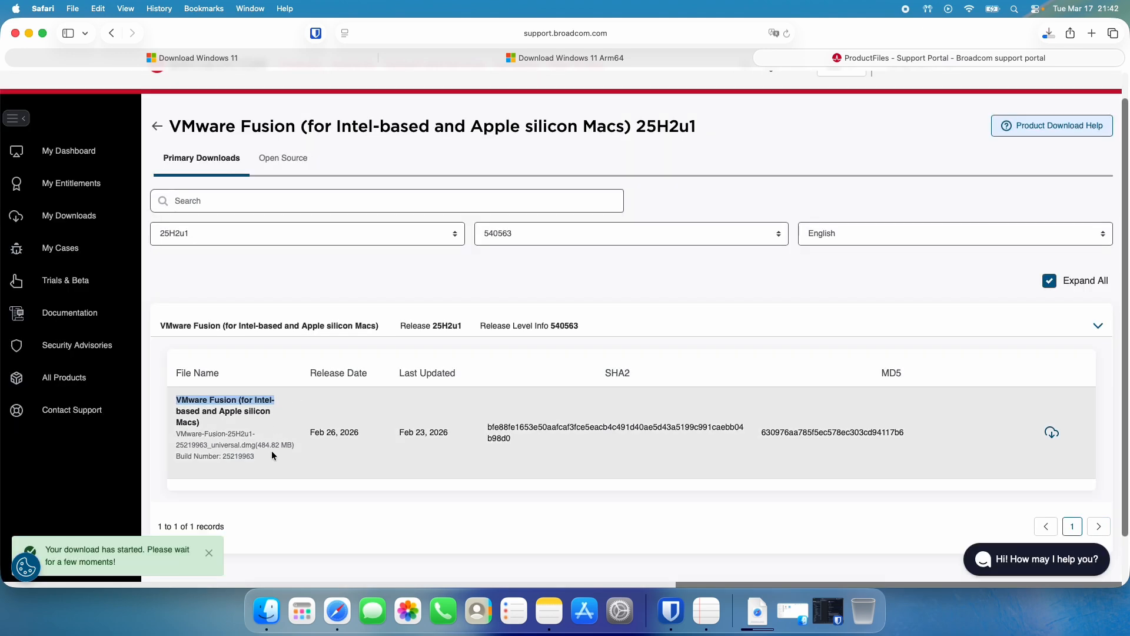
pyautogui.click(209, 553)
# Check the browser's download list and the Downloads stack for the VMware Fusion and Windows 11 files.
pyautogui.click(1056, 36)
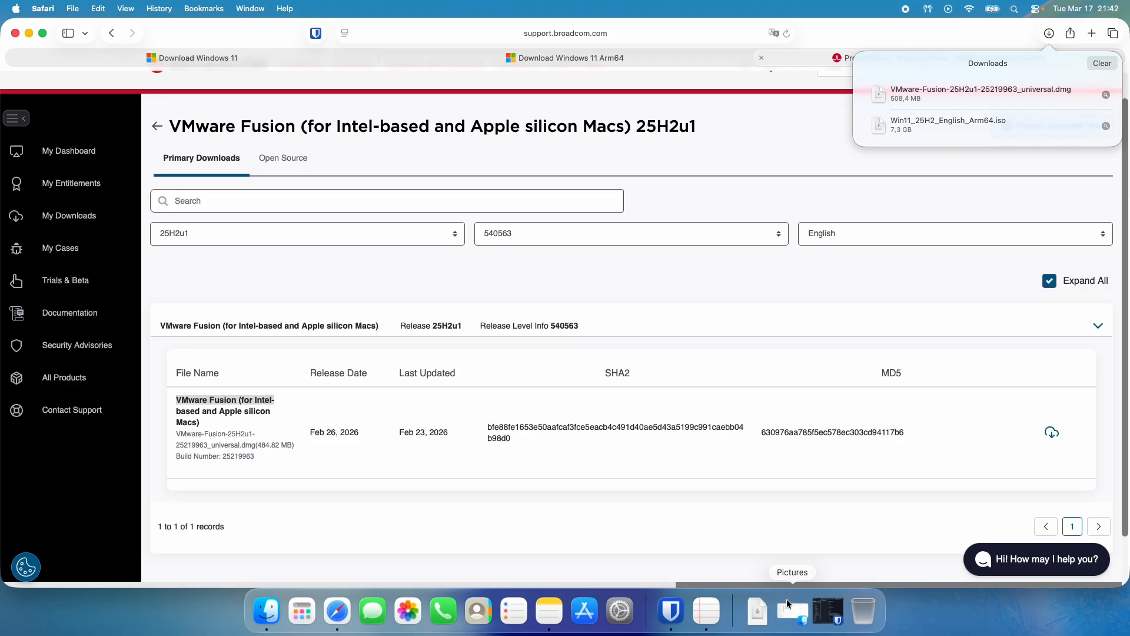
pyautogui.click(765, 606)
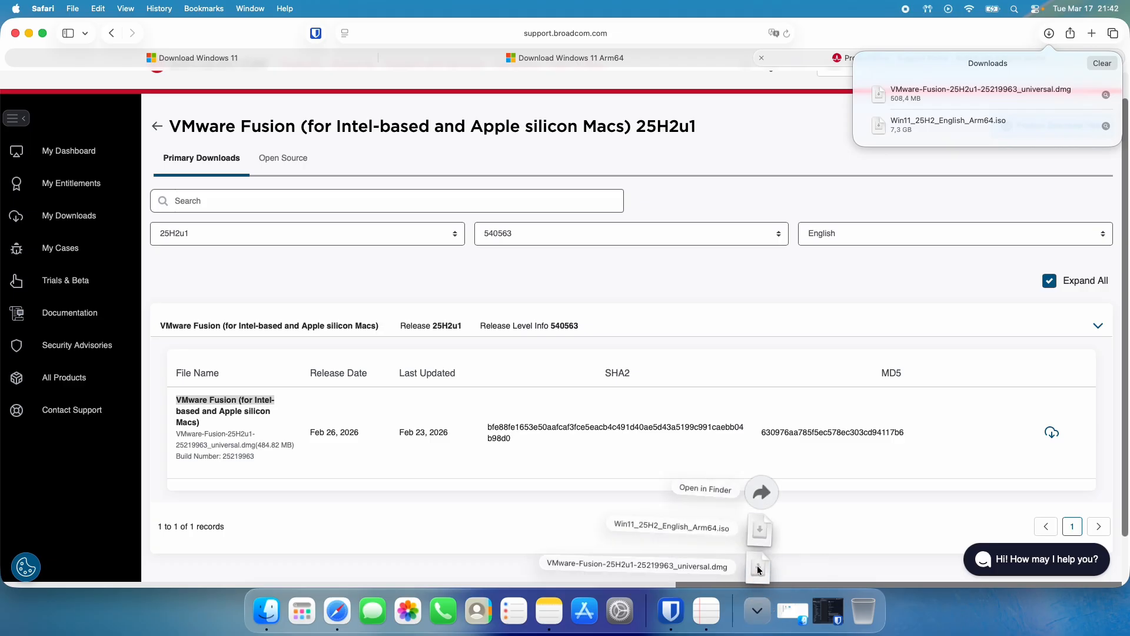
# Open the downloaded VMware Fusion 25H2u1 disk image and launch its installer, allowing the app to open and minimizing the browser.
pyautogui.click(757, 568)
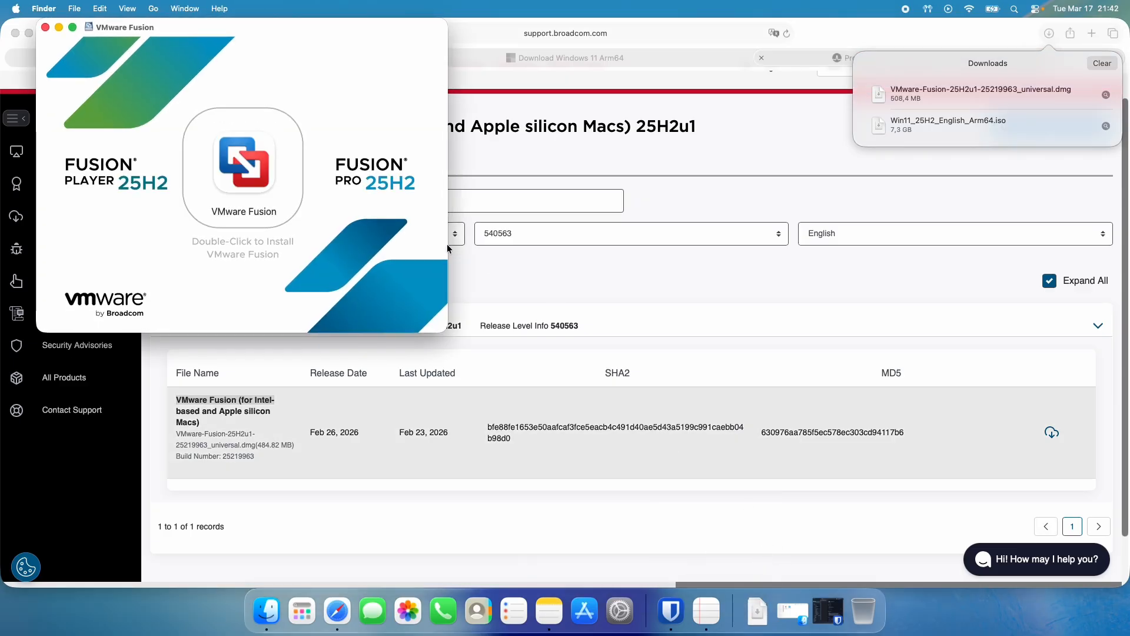
pyautogui.doubleClick(256, 160)
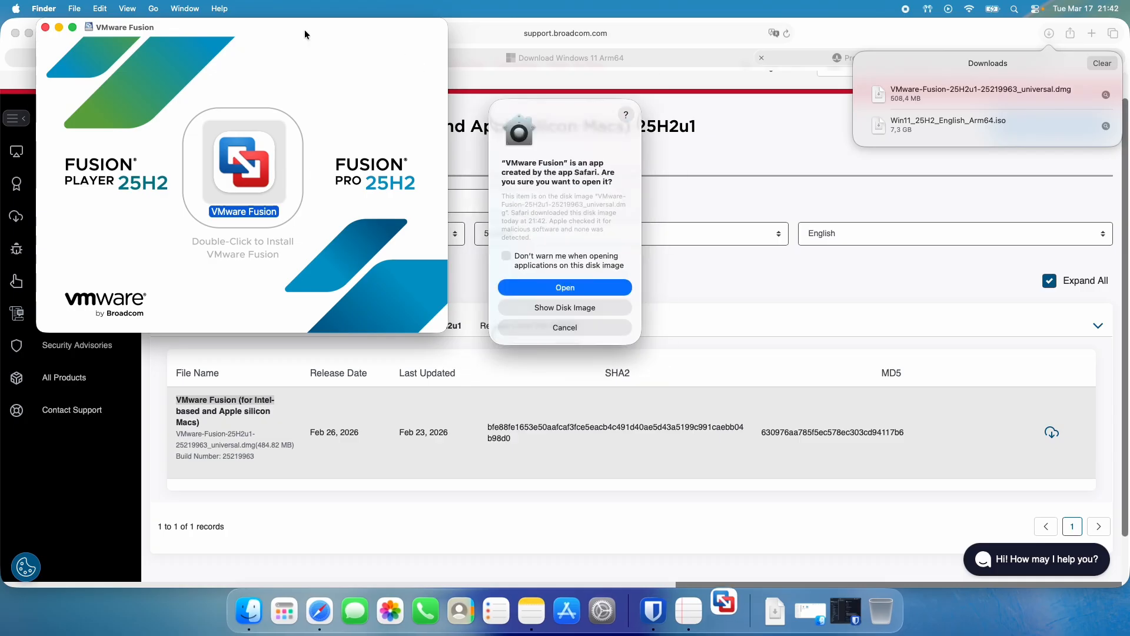
pyautogui.click(29, 34)
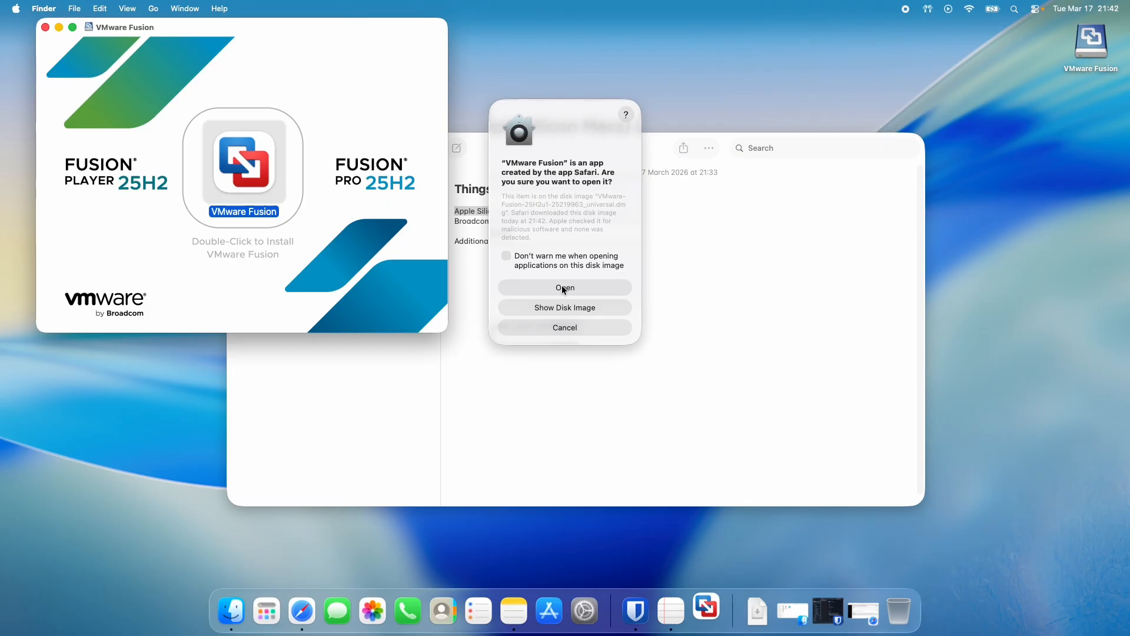
pyautogui.click(559, 285)
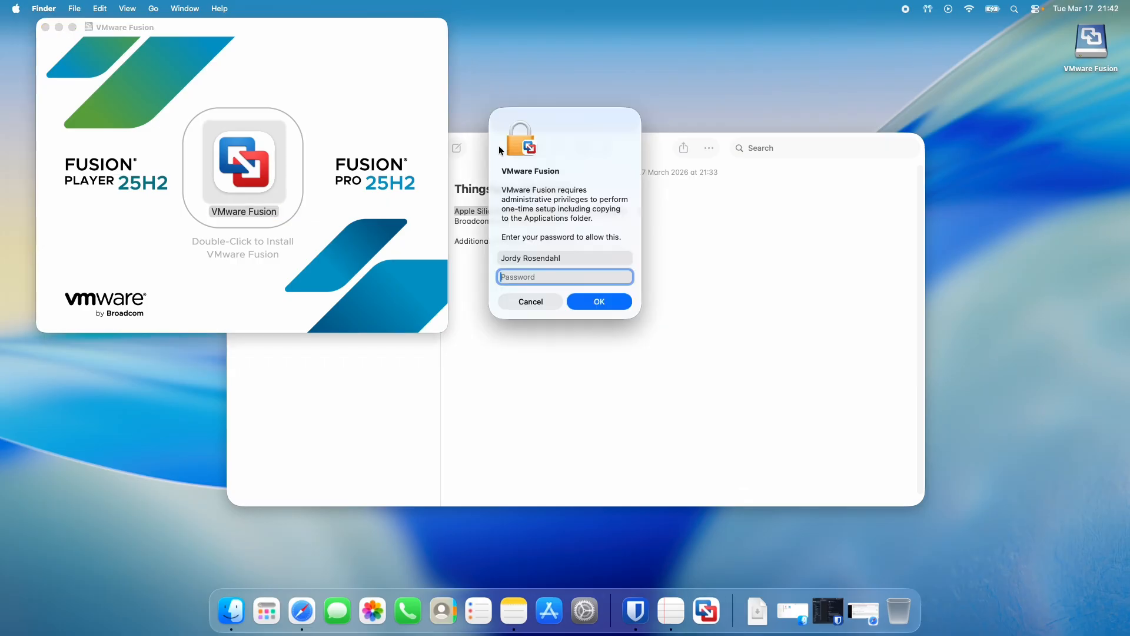
# Enter the Mac administrator password to authorize the VMware Fusion setup.
pyautogui.click(538, 276)
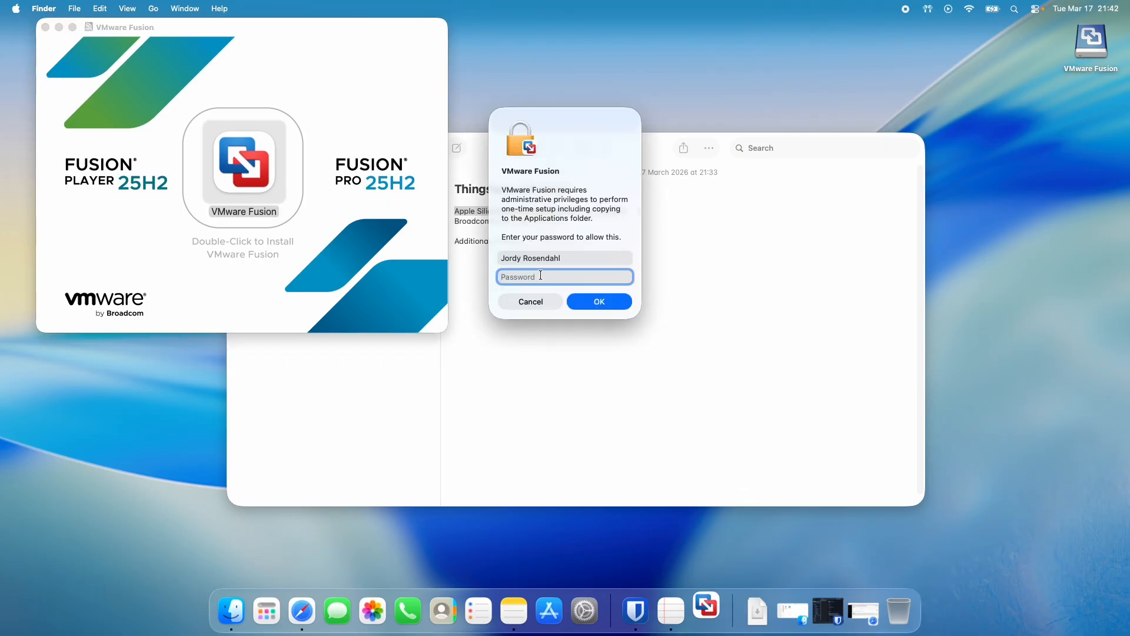
pyautogui.write('*************')
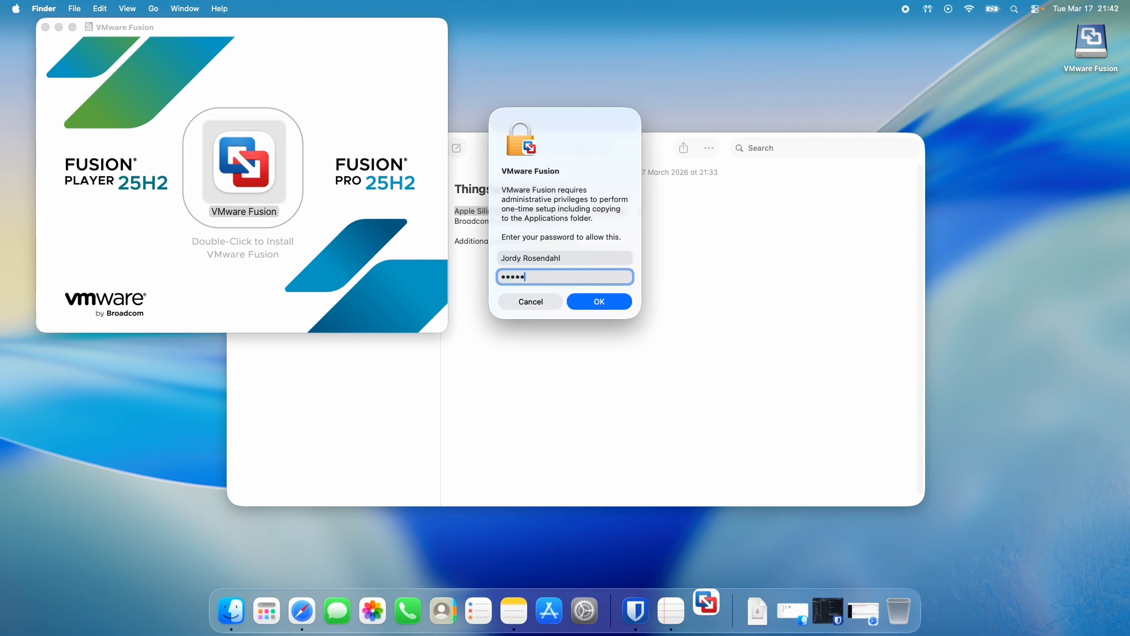
pyautogui.write('**')
pyautogui.press('Return')
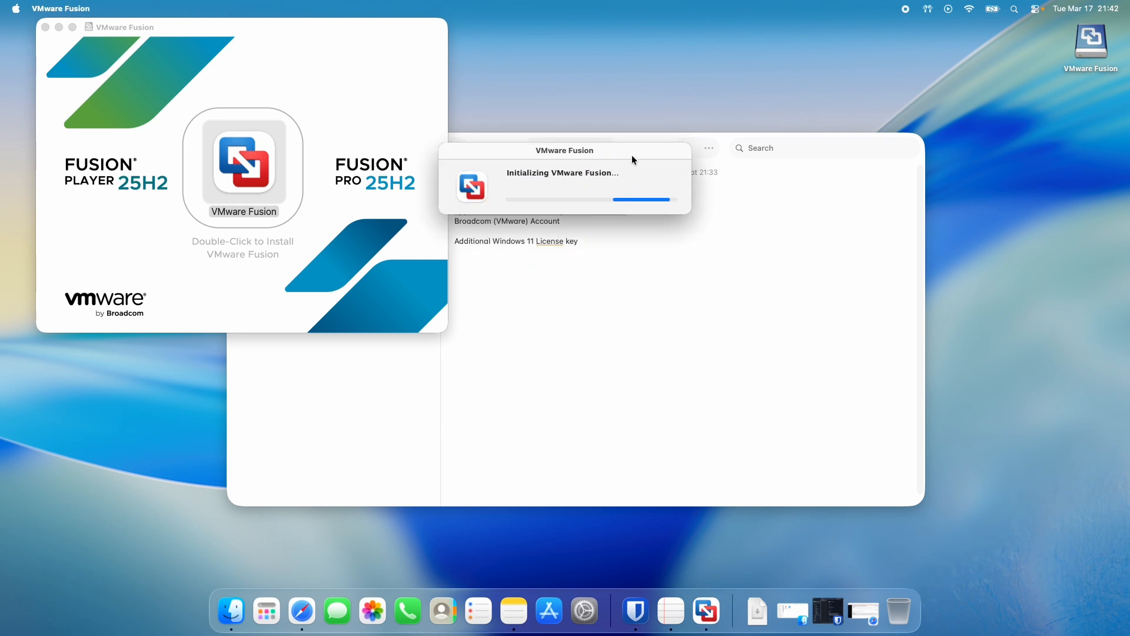
# Complete the VMware Fusion first-run setup through its thank-you page, minimizing the Notes window.
pyautogui.click(705, 302)
pyautogui.click(257, 150)
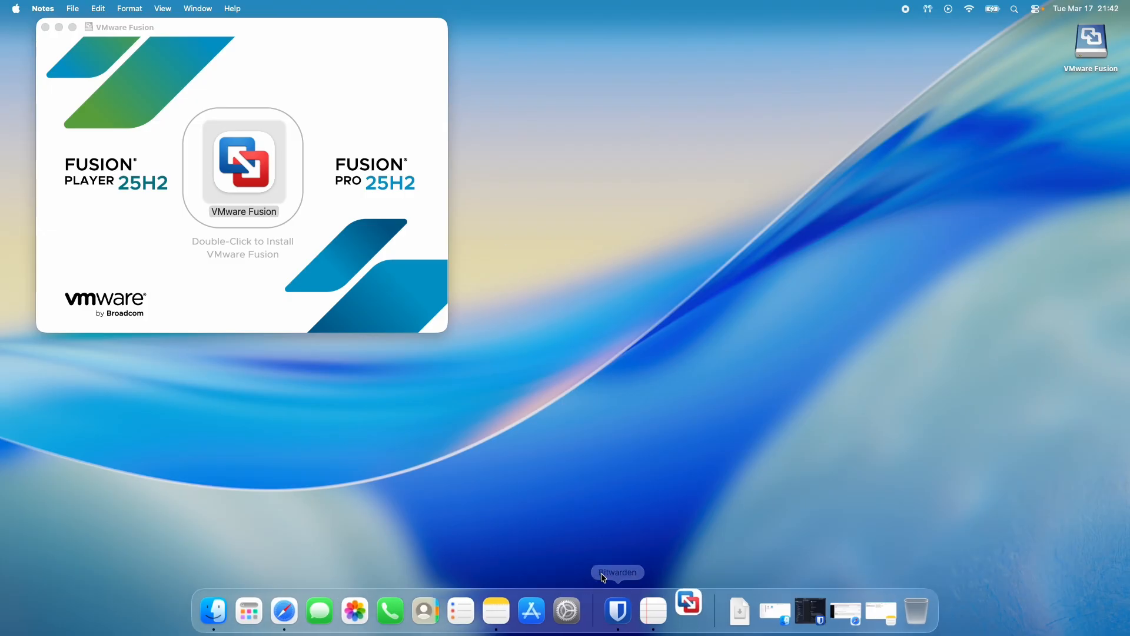
pyautogui.click(740, 337)
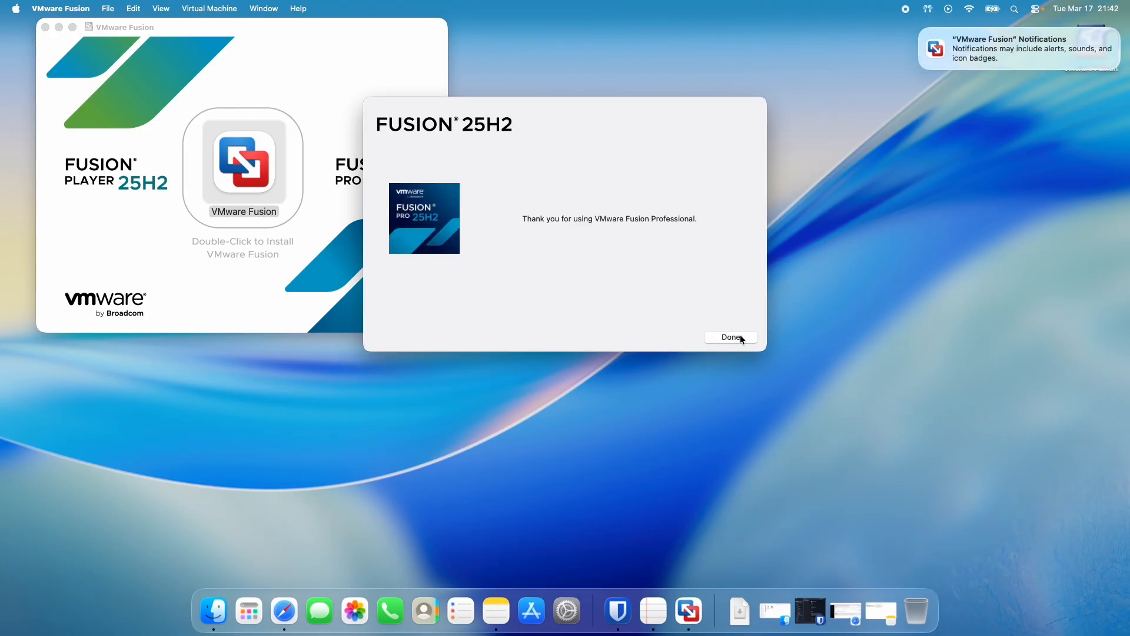
pyautogui.click(728, 338)
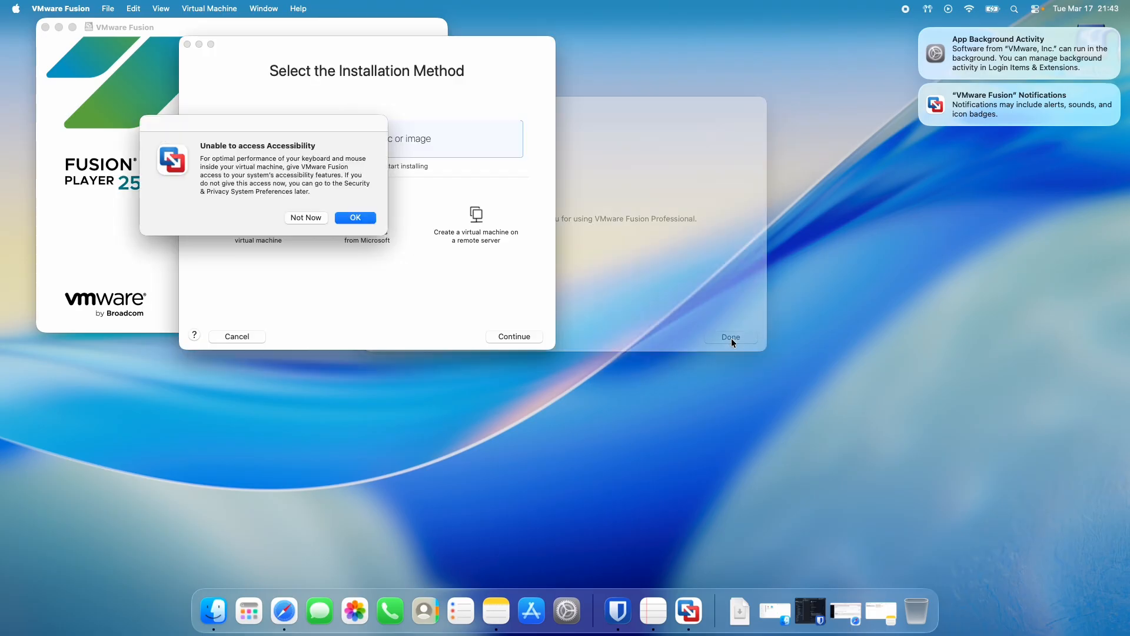
# Grant VMware Fusion Accessibility access in System Settings and minimize the settings window.
pyautogui.click(363, 218)
pyautogui.click(610, 222)
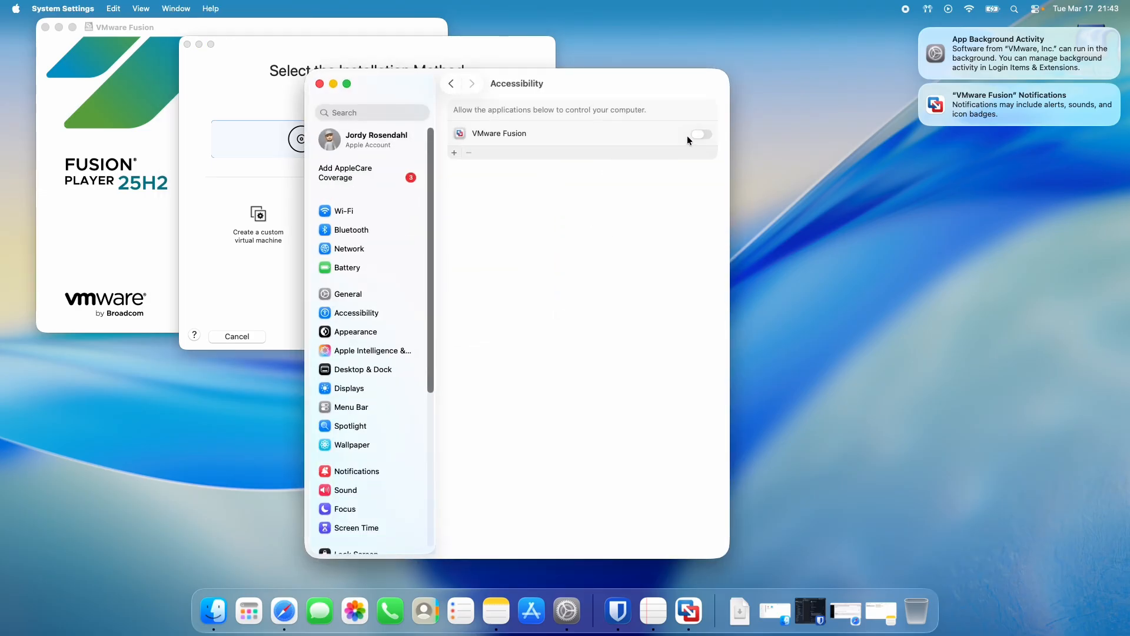
pyautogui.click(700, 134)
pyautogui.click(333, 83)
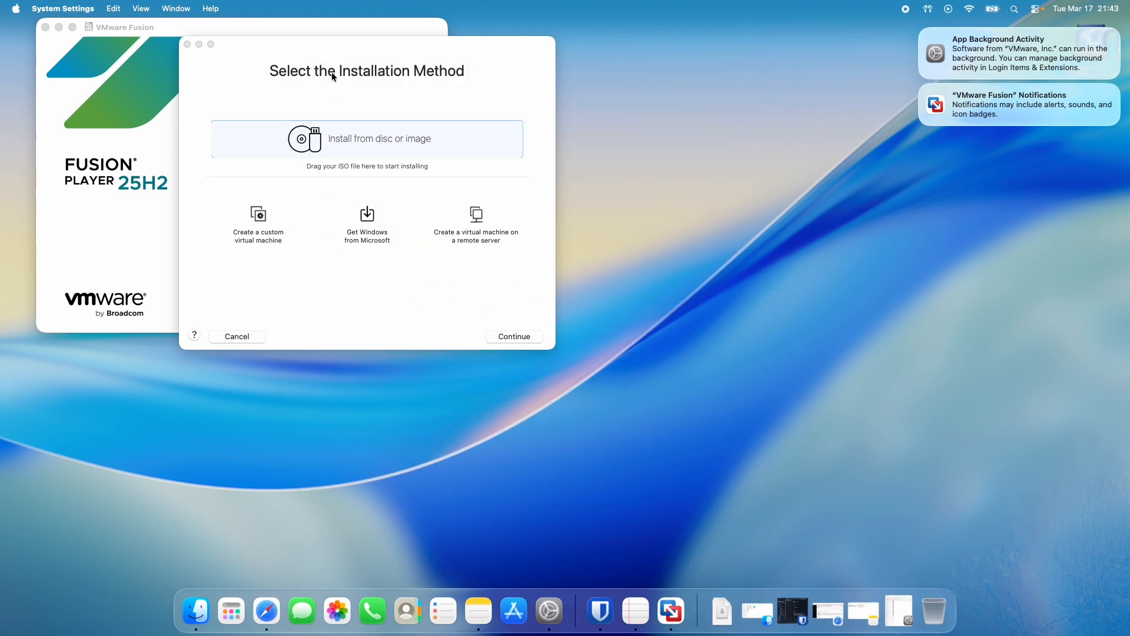
# Close the VMware Fusion disk image window and use Win11_25H2_English_Arm64.iso as the installation image for a new virtual machine.
pyautogui.moveTo(307, 51); pyautogui.dragTo(500, 98)
pyautogui.click(46, 27)
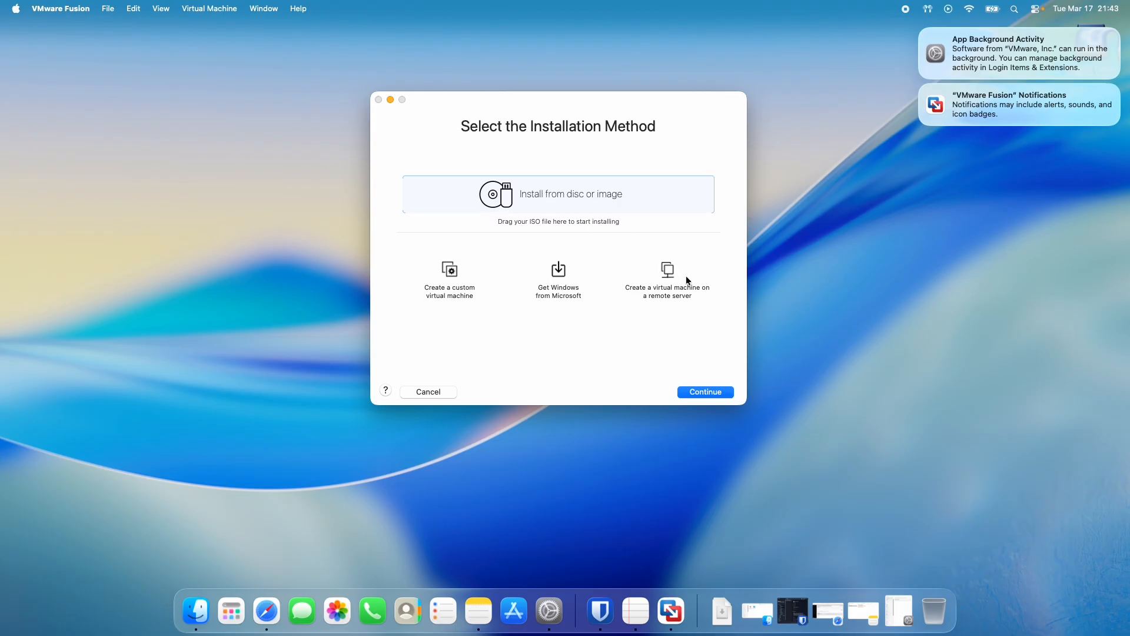
pyautogui.click(721, 609)
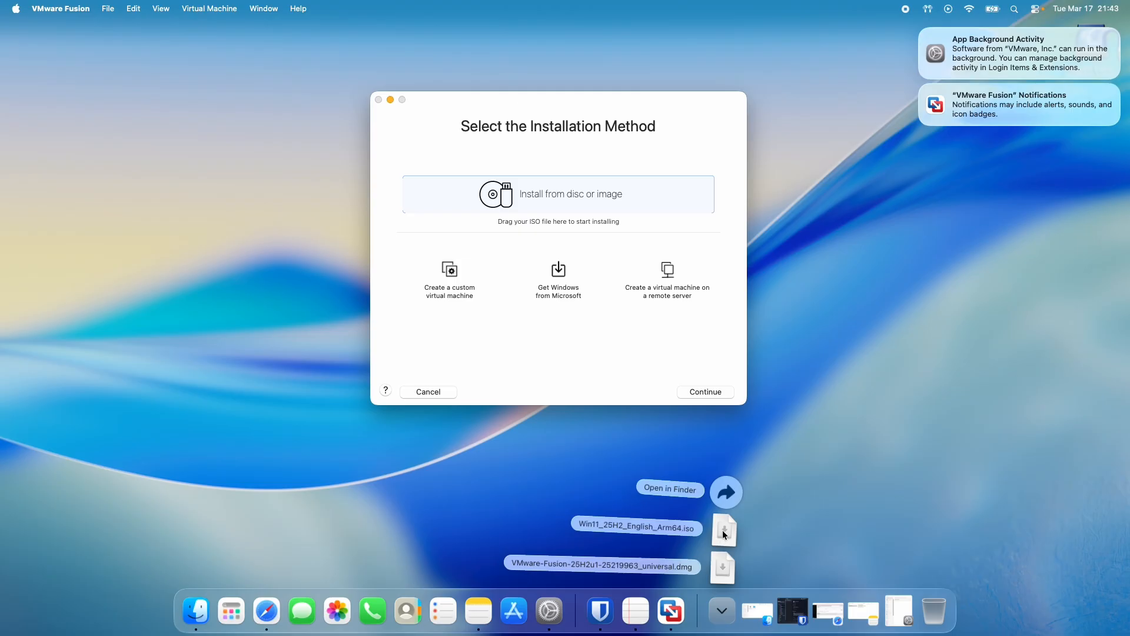
pyautogui.moveTo(723, 532); pyautogui.dragTo(581, 280)
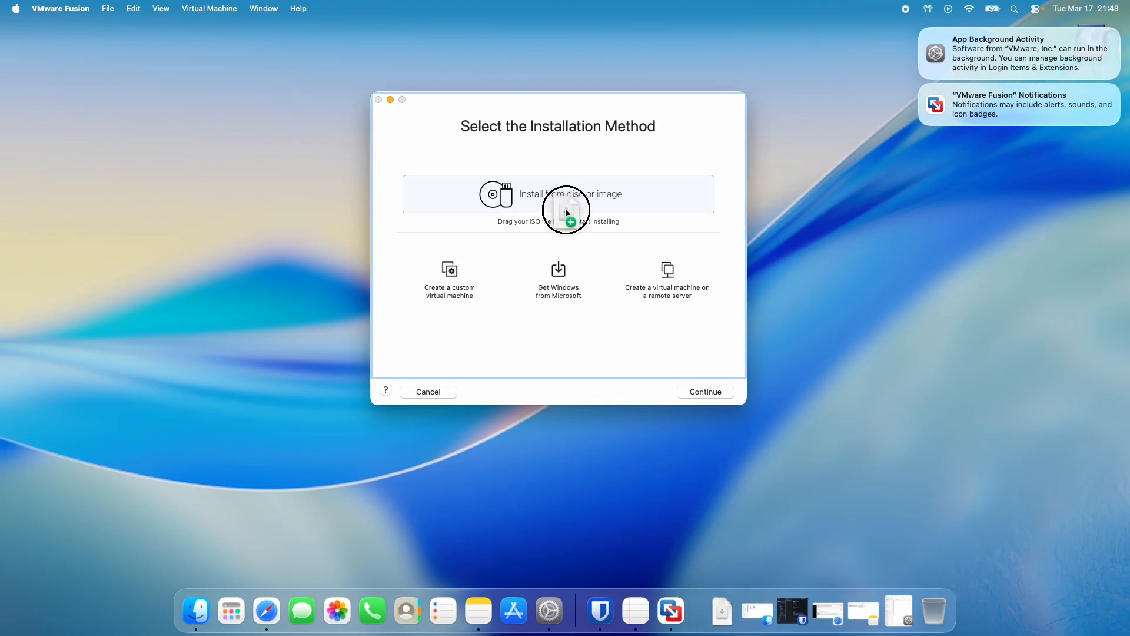
pyautogui.moveTo(565, 208); pyautogui.dragTo(565, 193)
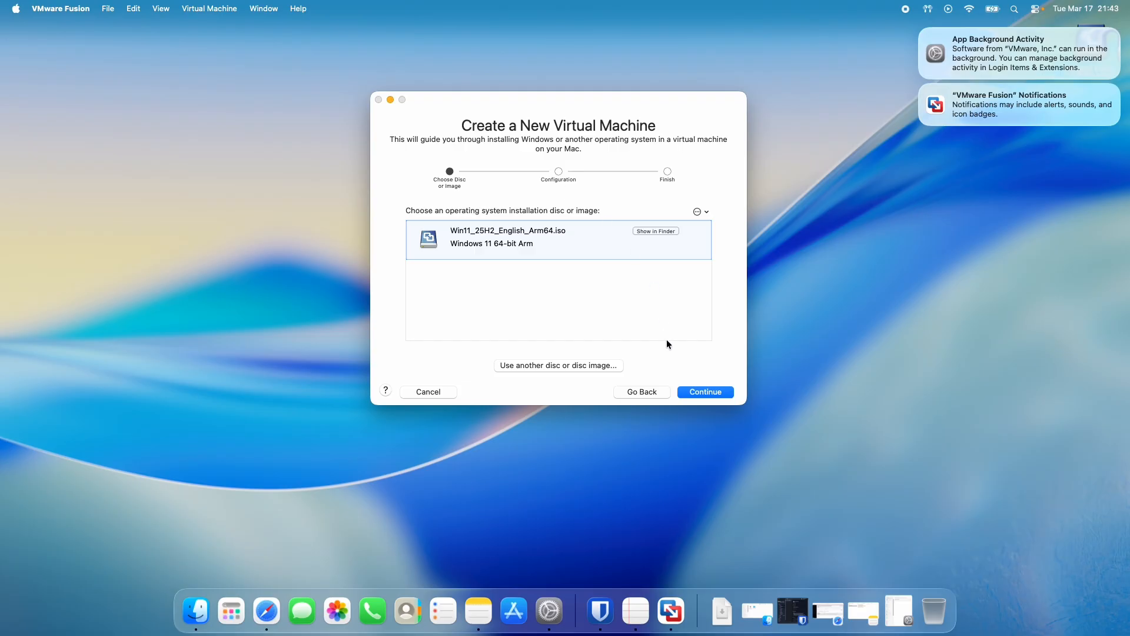
pyautogui.click(696, 392)
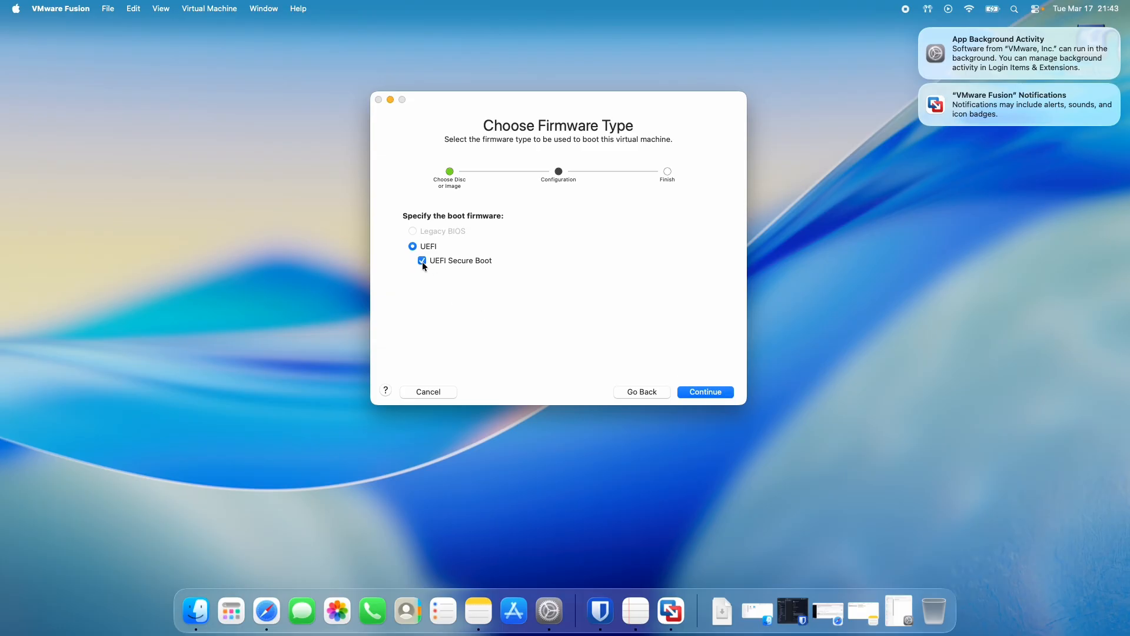
# Accept UEFI with Secure Boot and generate an encryption password for only the virtual TPM files, remembered in the macOS Keychain.
pyautogui.click(705, 392)
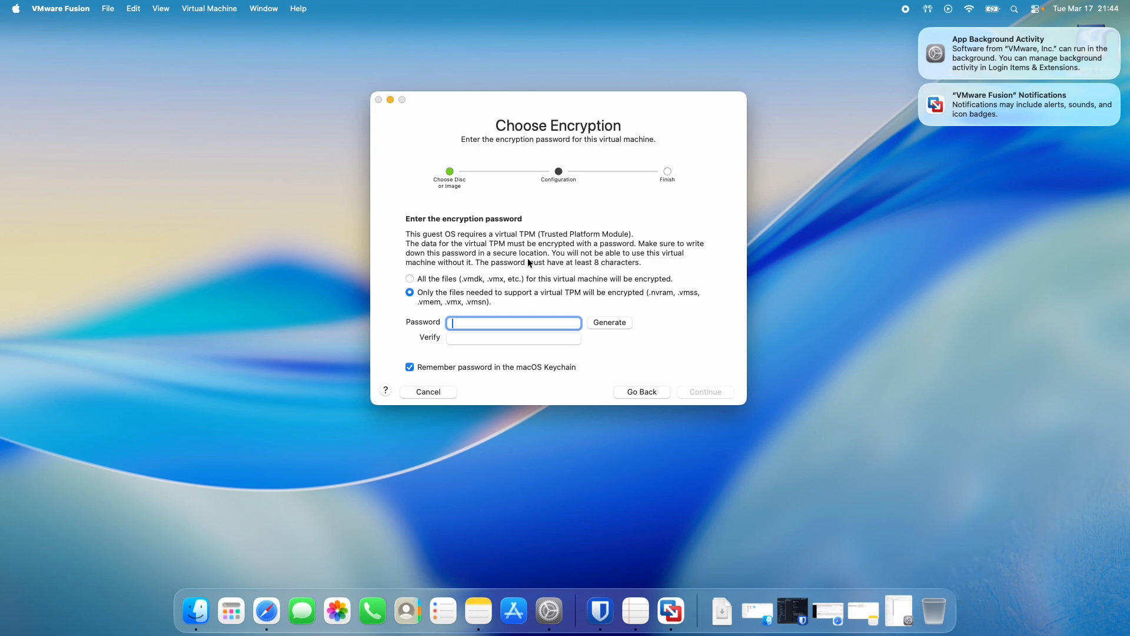
pyautogui.click(601, 323)
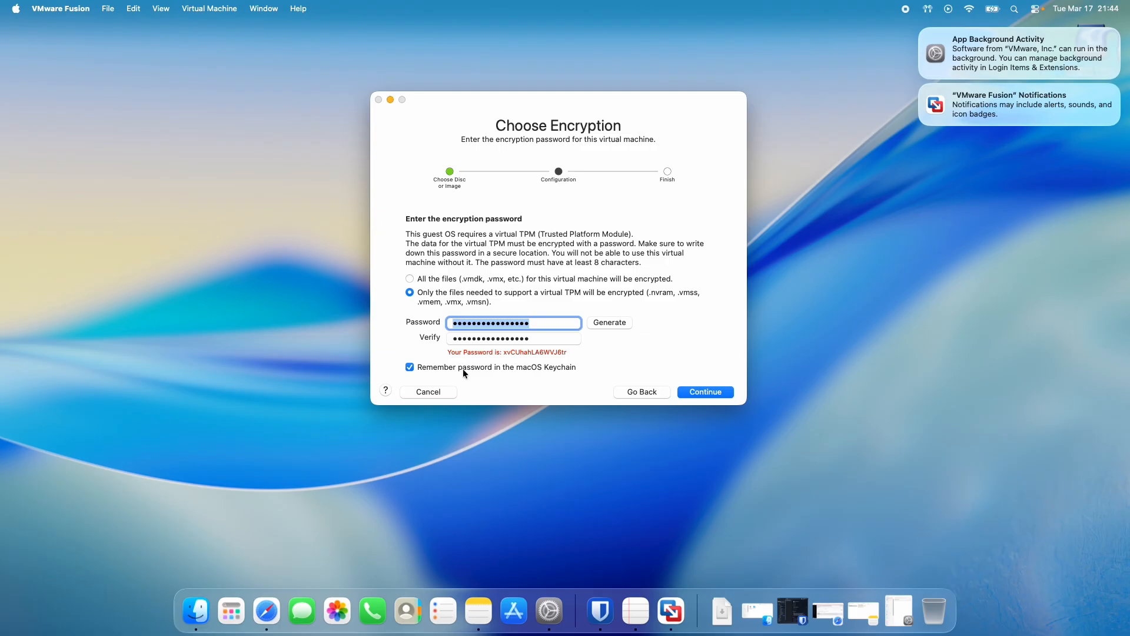
pyautogui.click(704, 391)
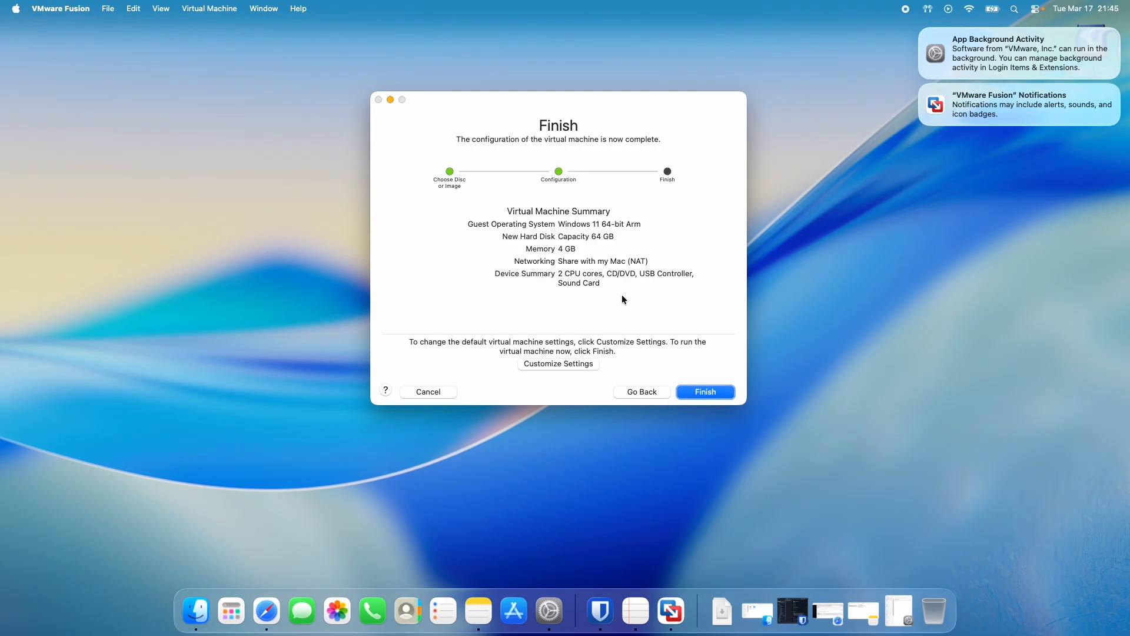
# Customize the virtual machine's settings, saving it as "Windows 11 64-bit Arm" in Virtual Machines and minimizing its display window.
pyautogui.click(548, 365)
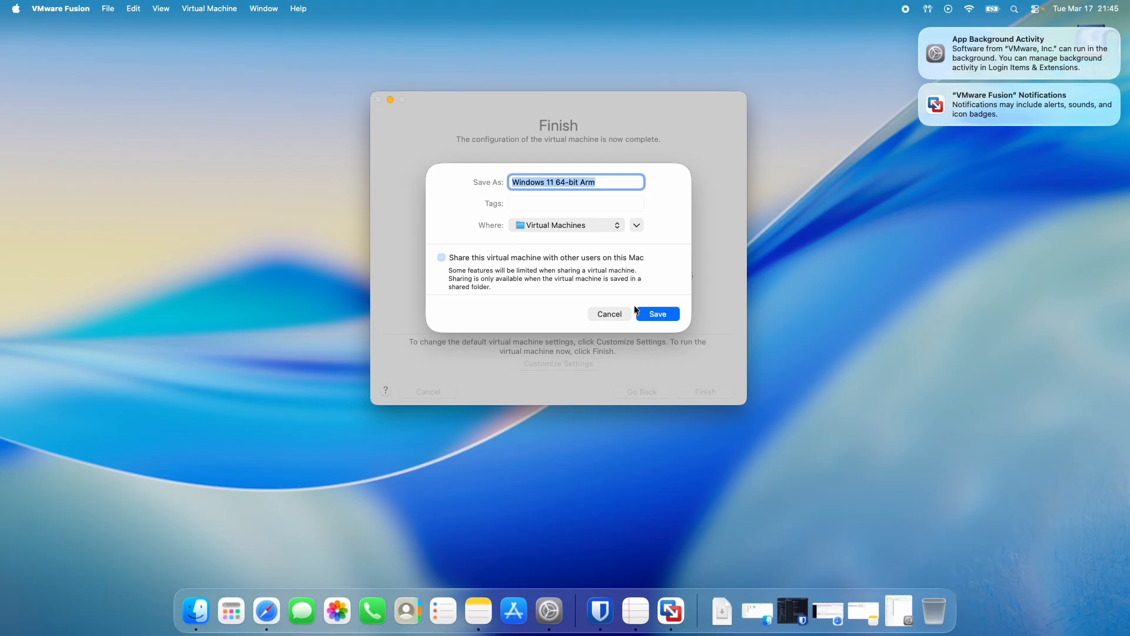
pyautogui.click(657, 314)
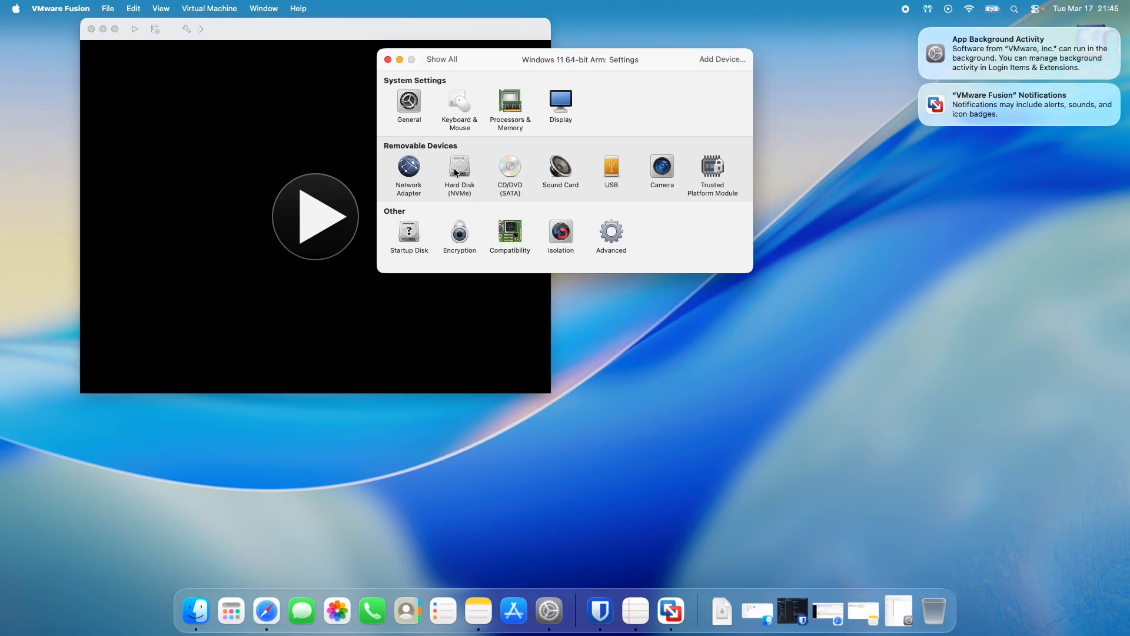
pyautogui.moveTo(479, 58); pyautogui.dragTo(502, 152)
pyautogui.click(103, 30)
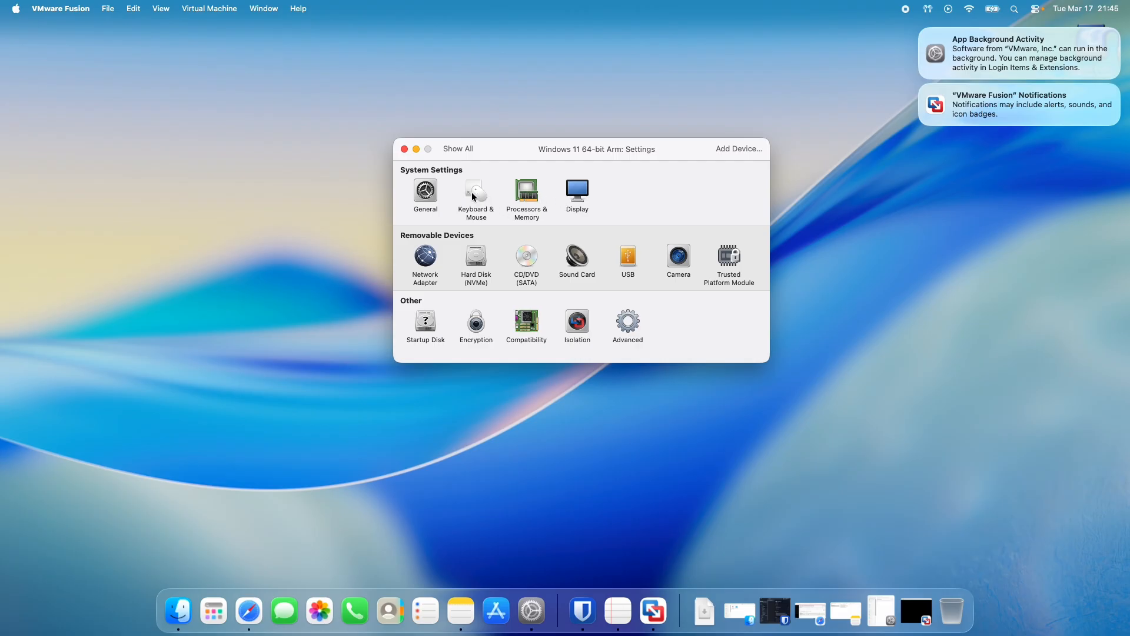
# Set the virtual machine to 4 processor cores and 8132 MB of memory.
pyautogui.click(526, 194)
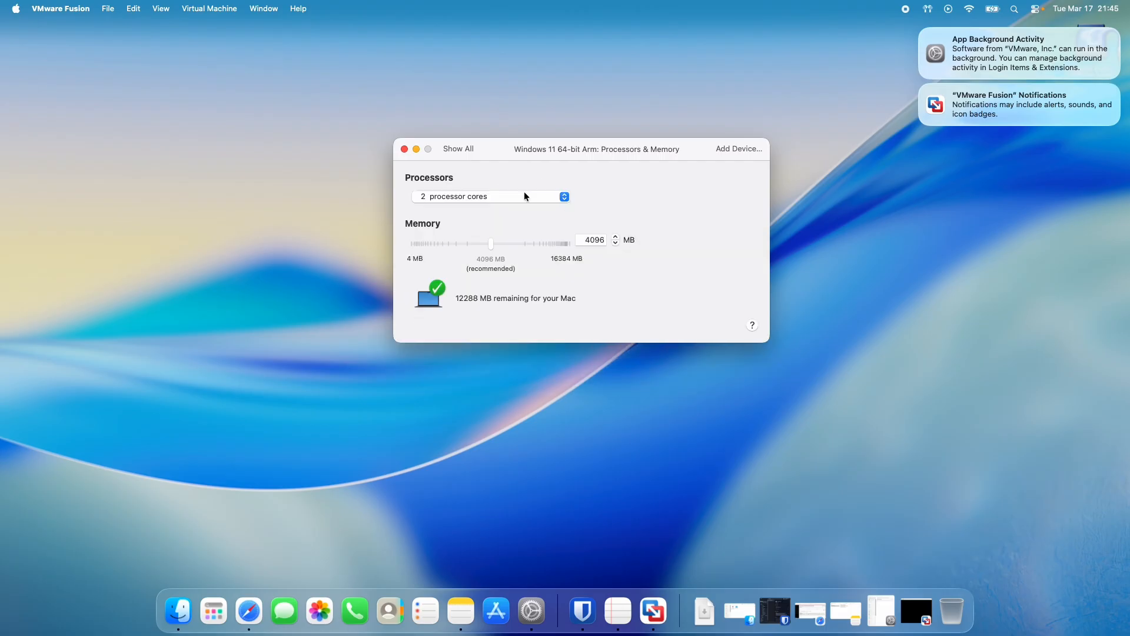
pyautogui.click(563, 194)
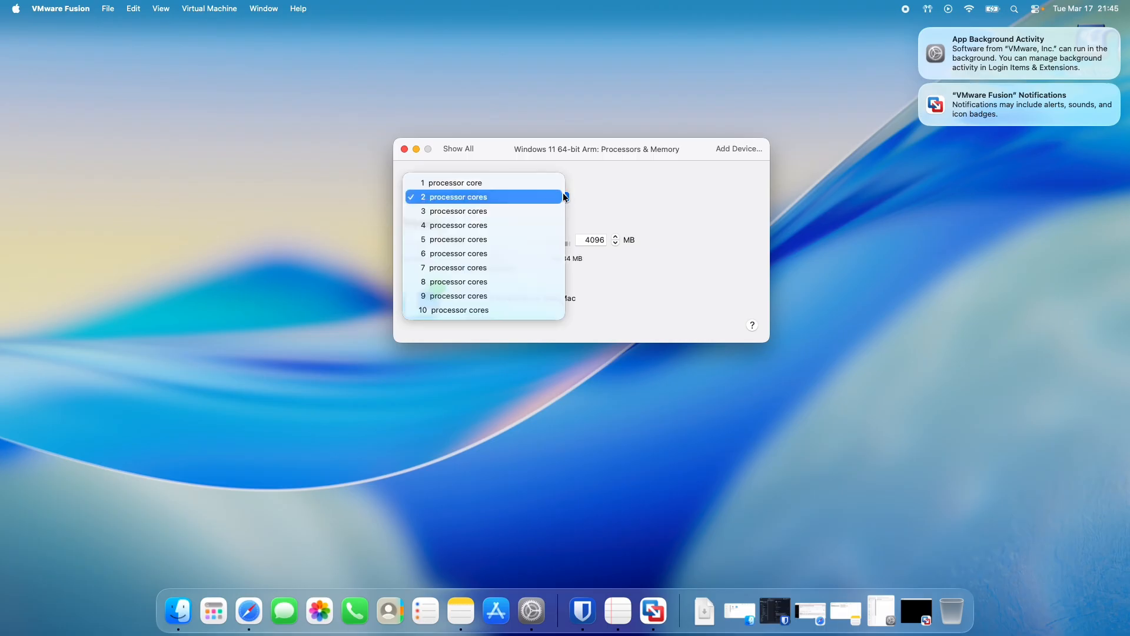
pyautogui.click(563, 194)
pyautogui.click(563, 194)
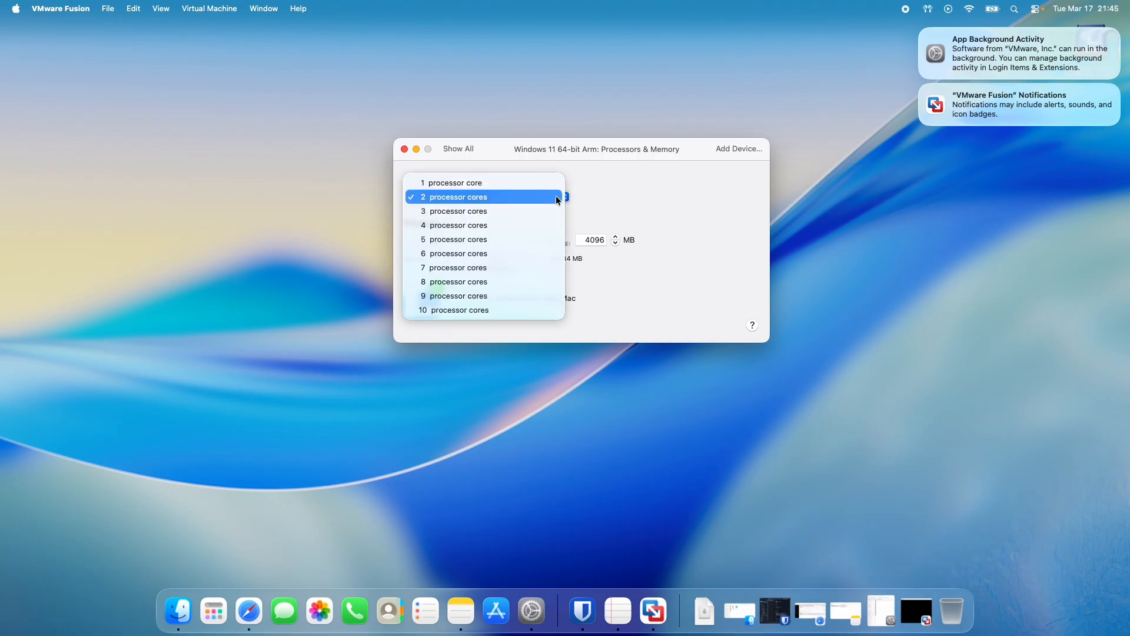
pyautogui.click(467, 227)
pyautogui.doubleClick(584, 238)
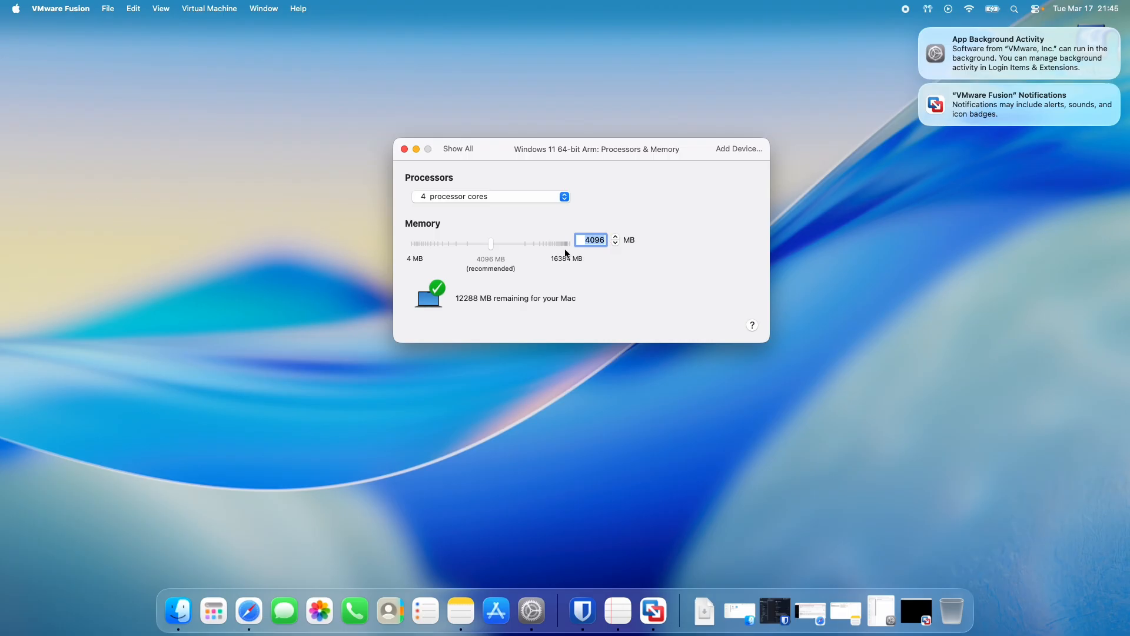
pyautogui.write('813')
pyautogui.write('2')
pyautogui.click(451, 150)
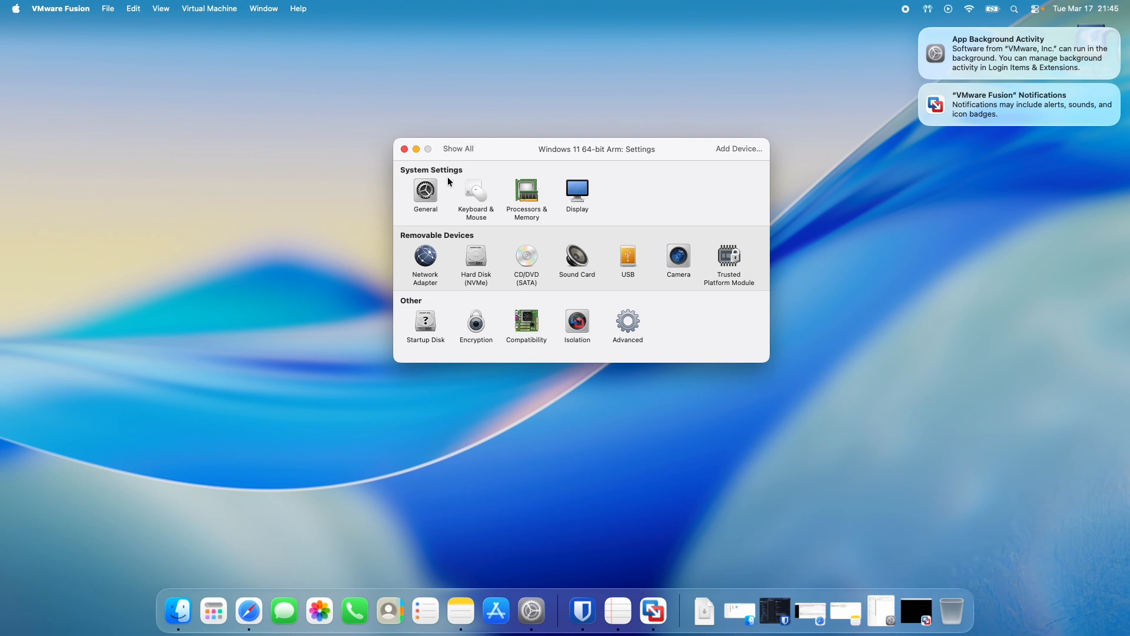
# Enable full resolution for the Retina display and turn off automatic user interface size adjustment in the virtual machine's display settings.
pyautogui.click(577, 191)
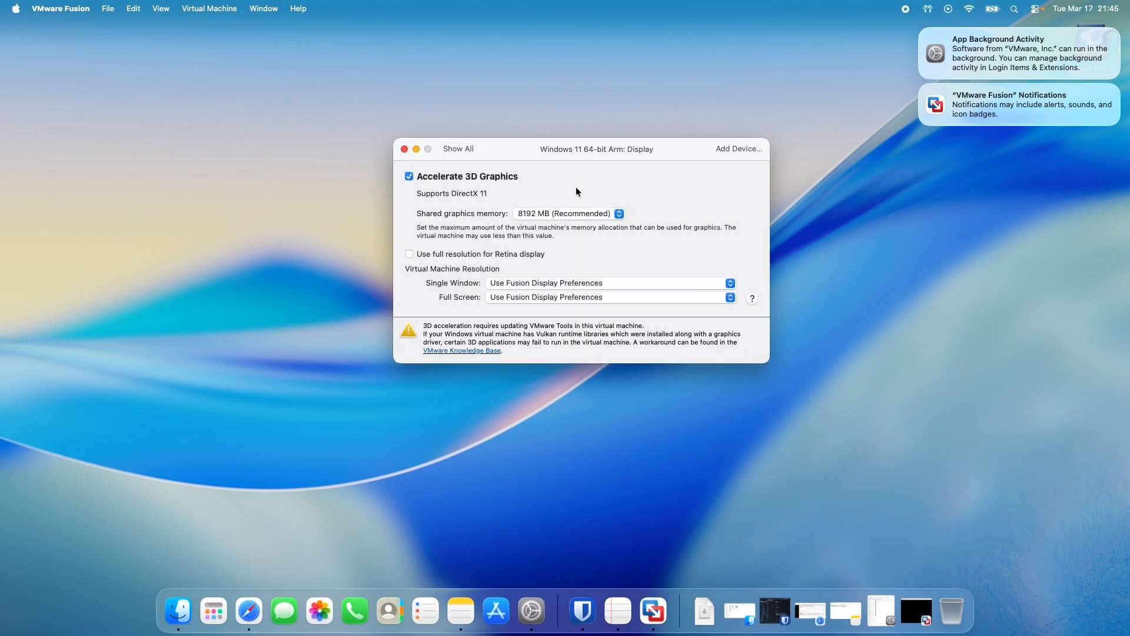
pyautogui.click(409, 255)
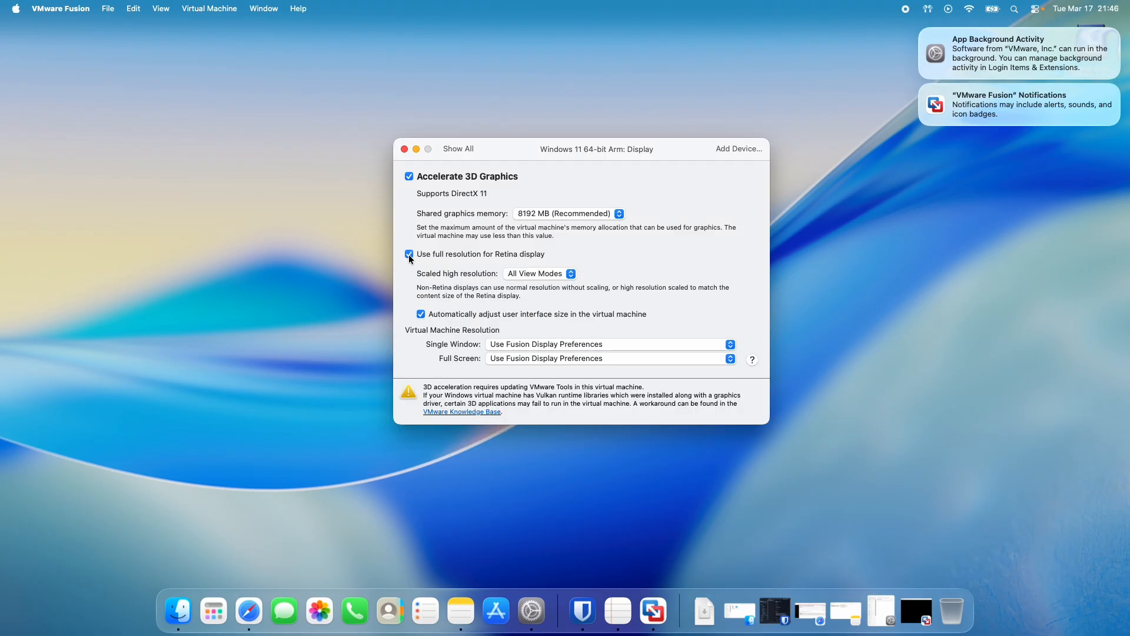
pyautogui.click(421, 314)
pyautogui.click(461, 149)
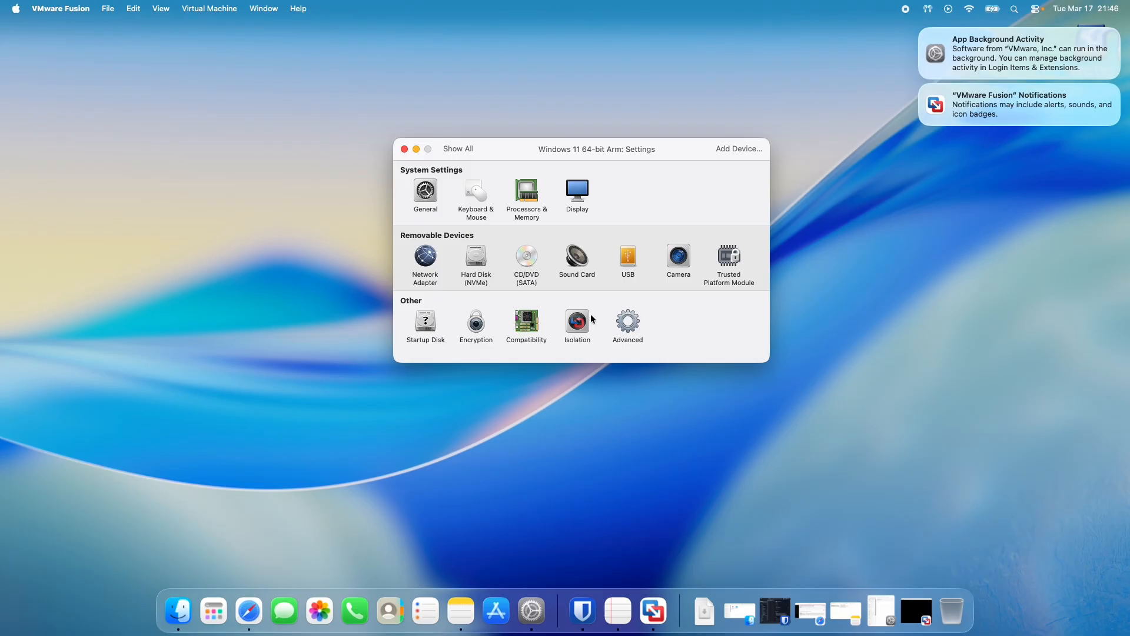
# Close the virtual machine settings, bring back the Windows 11 virtual machine window and start the machine.
pyautogui.click(405, 150)
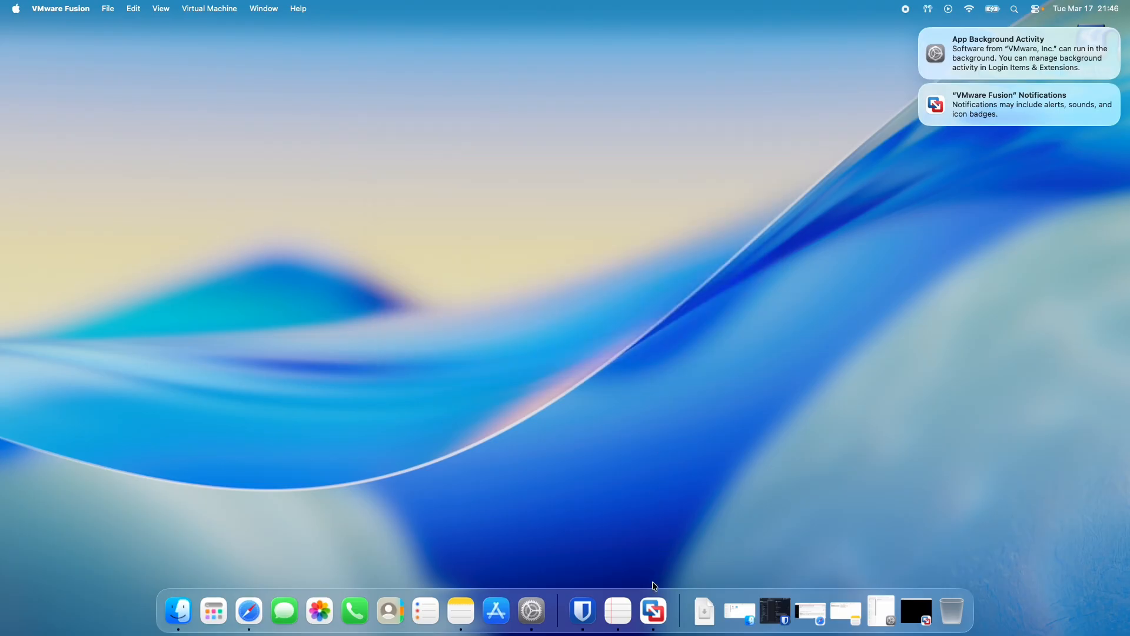
pyautogui.click(654, 608)
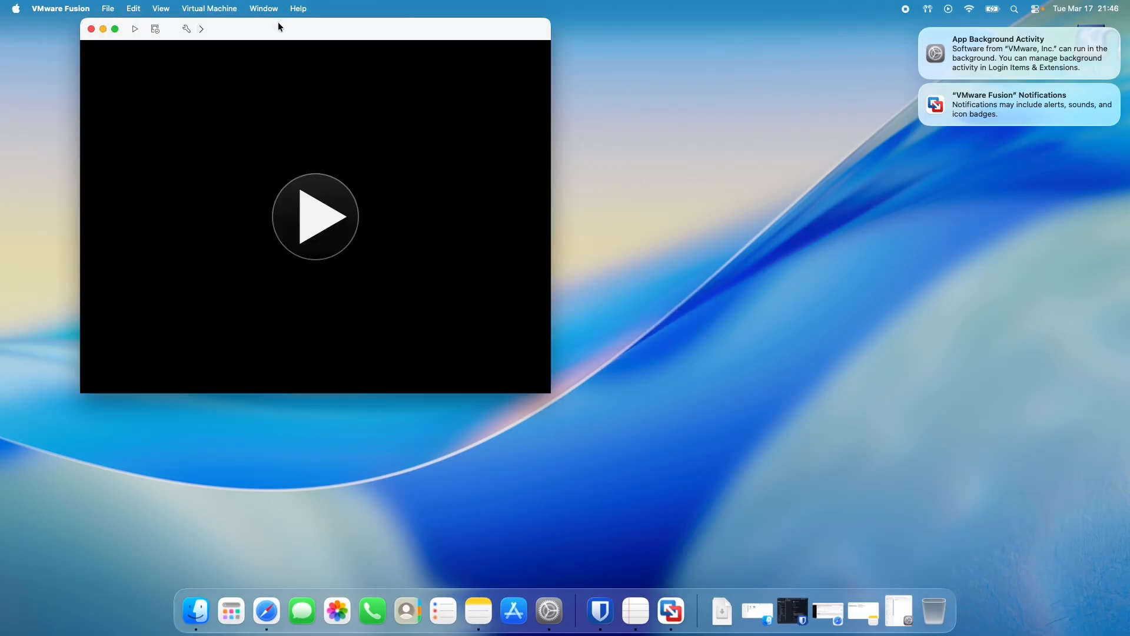
pyautogui.moveTo(277, 27); pyautogui.dragTo(508, 86)
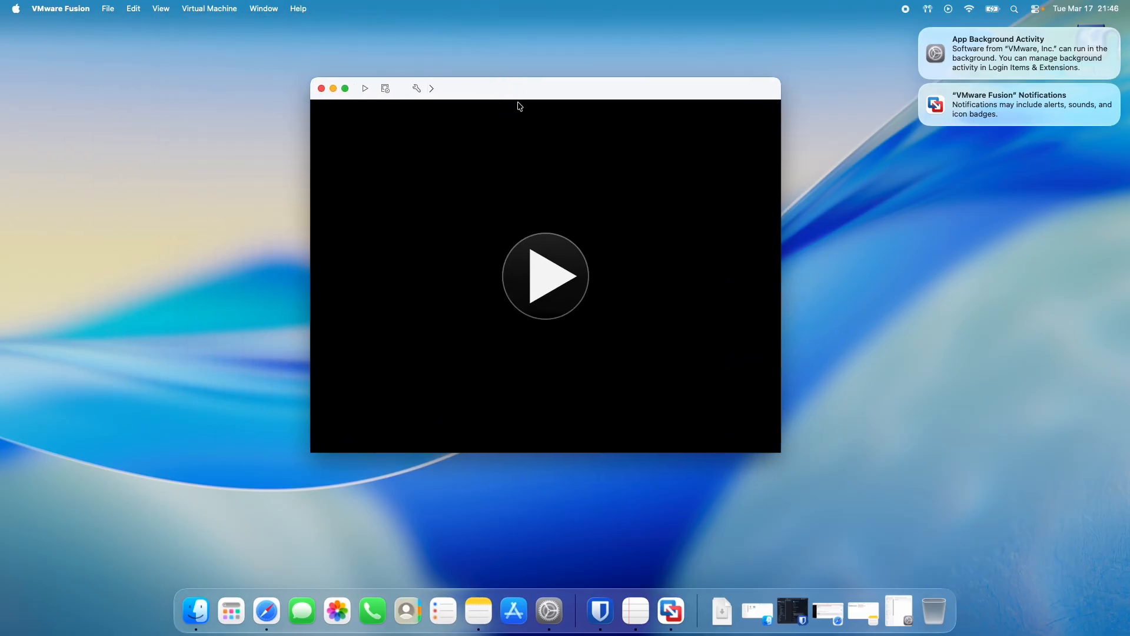
pyautogui.click(545, 272)
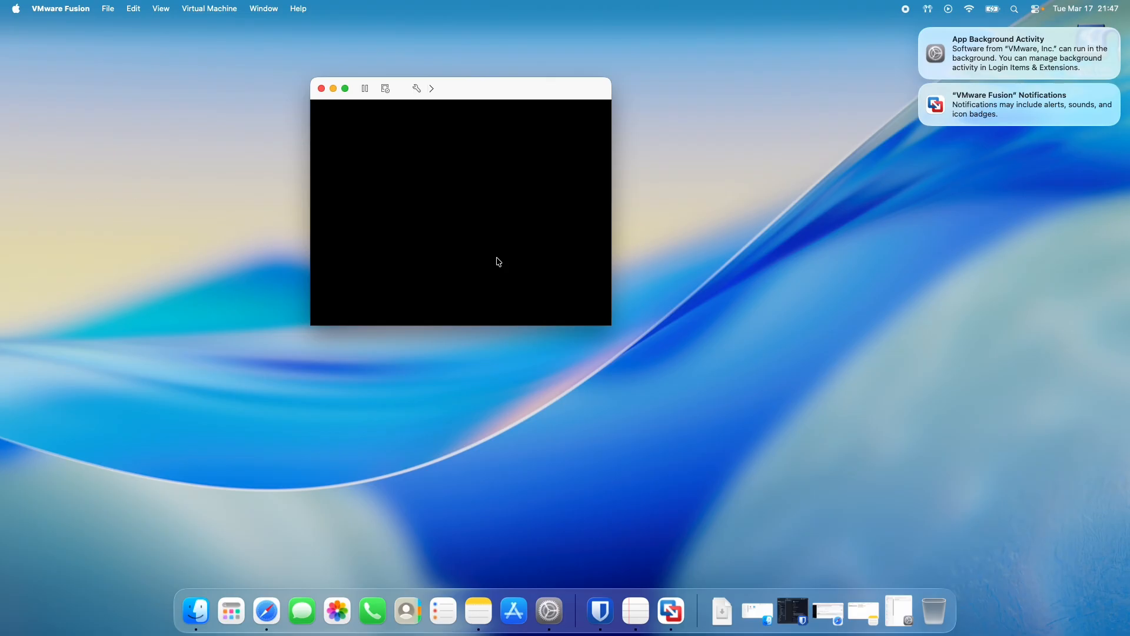
# Boot the virtual machine from the Windows installation disc and show Windows 11 Setup in full screen.
pyautogui.click(512, 250)
pyautogui.press('Return')
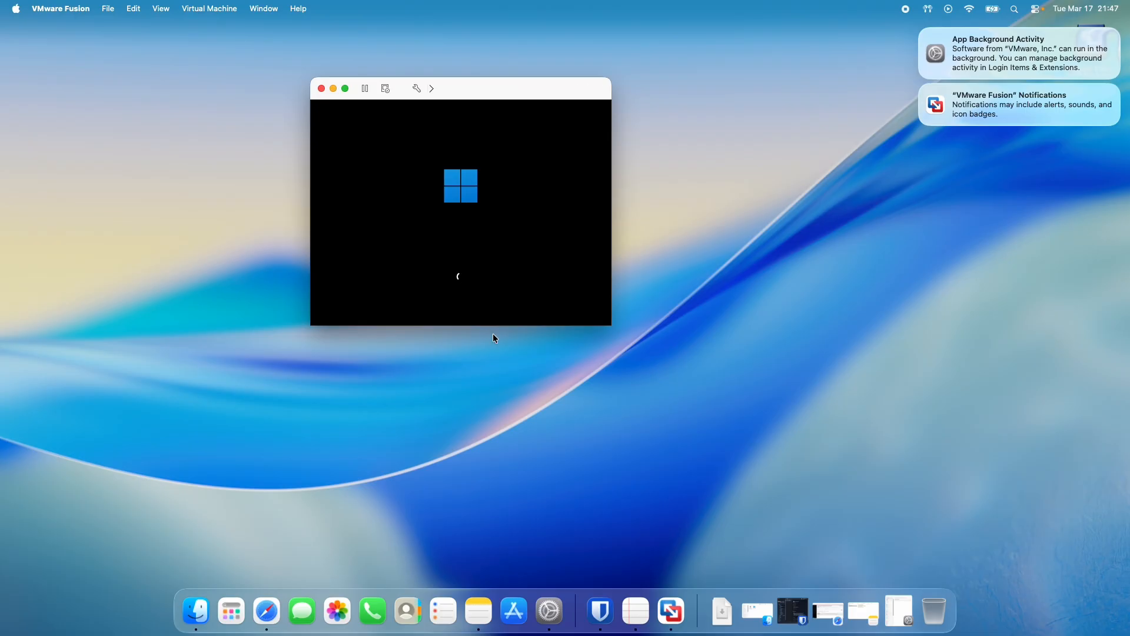
pyautogui.moveTo(450, 89); pyautogui.dragTo(557, 111)
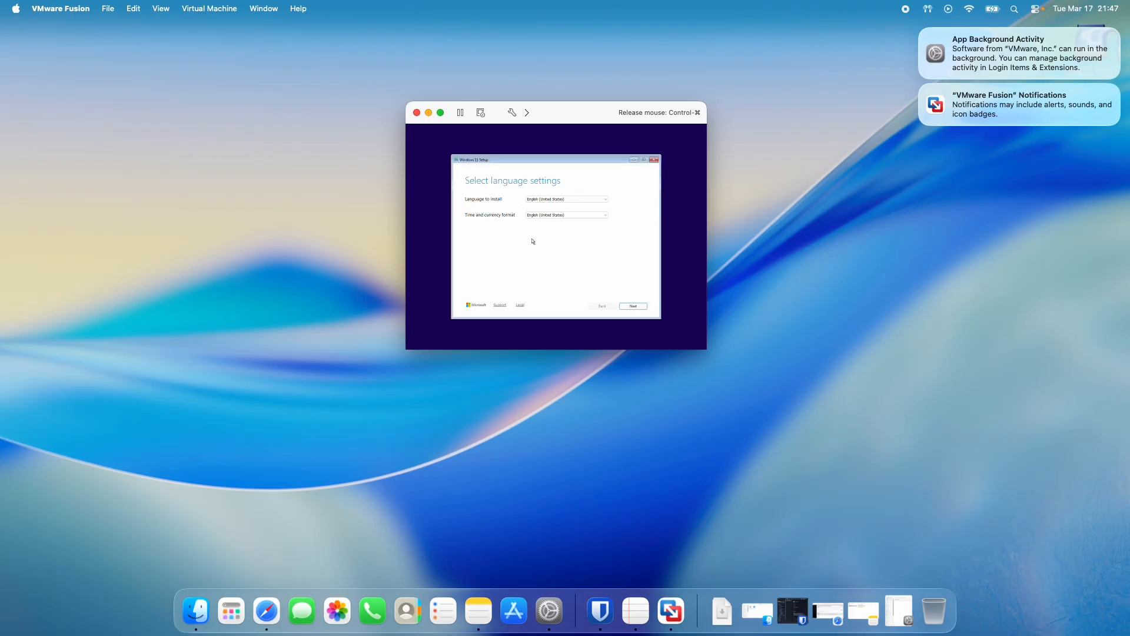
pyautogui.click(539, 215)
pyautogui.click(442, 113)
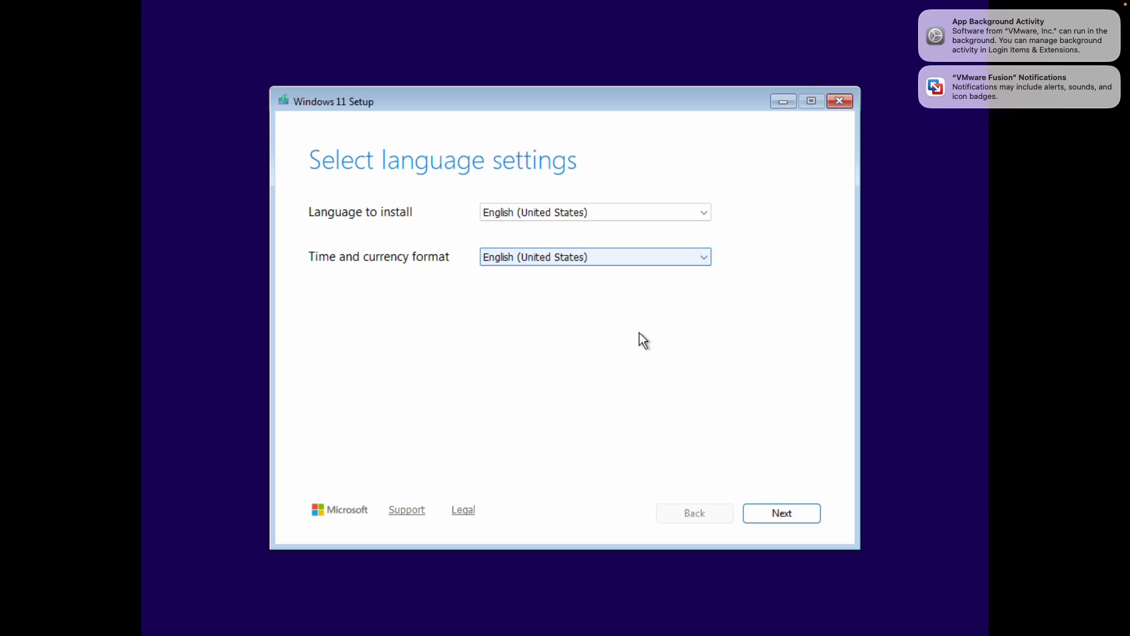
# Keep the English (United States) language and US keyboard, and choose to install Windows 11, agreeing that everything will be deleted.
pyautogui.click(807, 517)
pyautogui.click(767, 514)
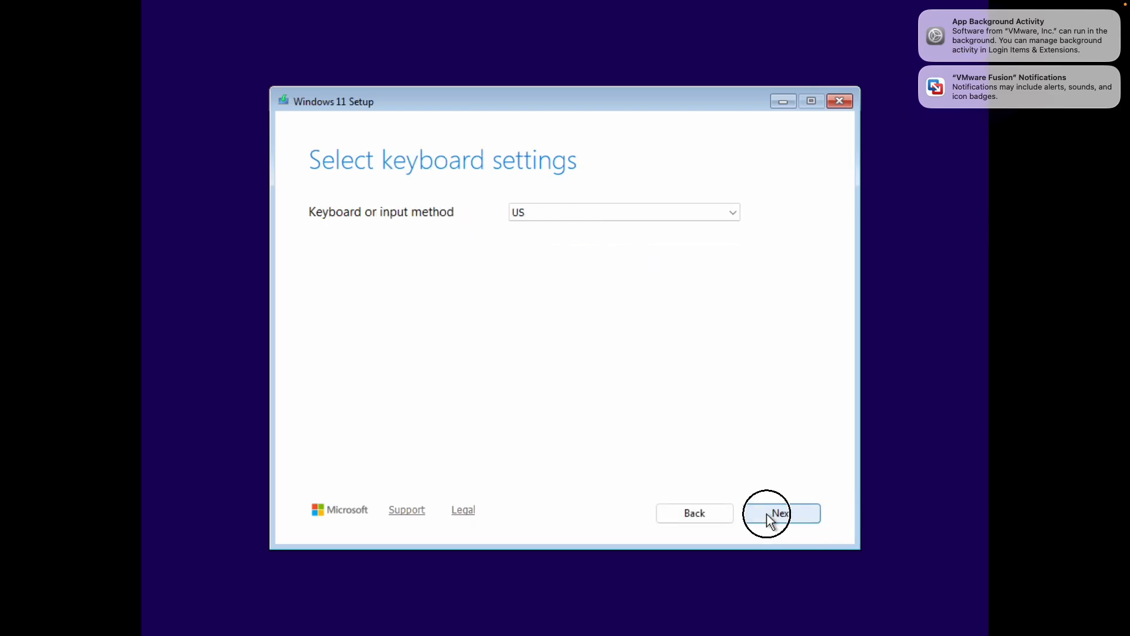
pyautogui.click(414, 295)
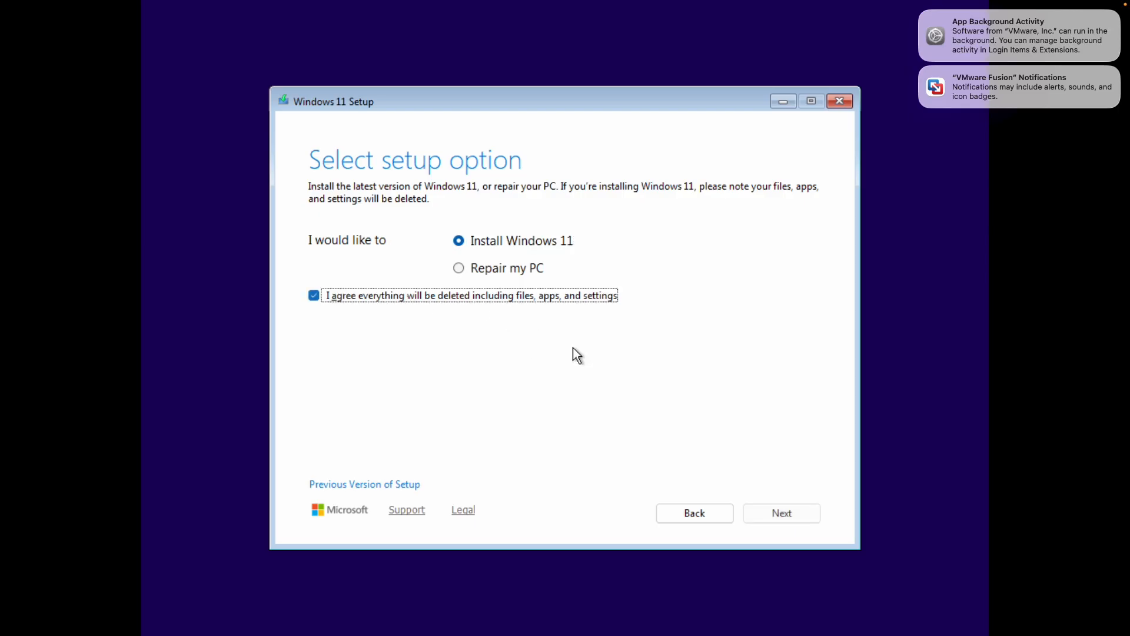
pyautogui.click(774, 513)
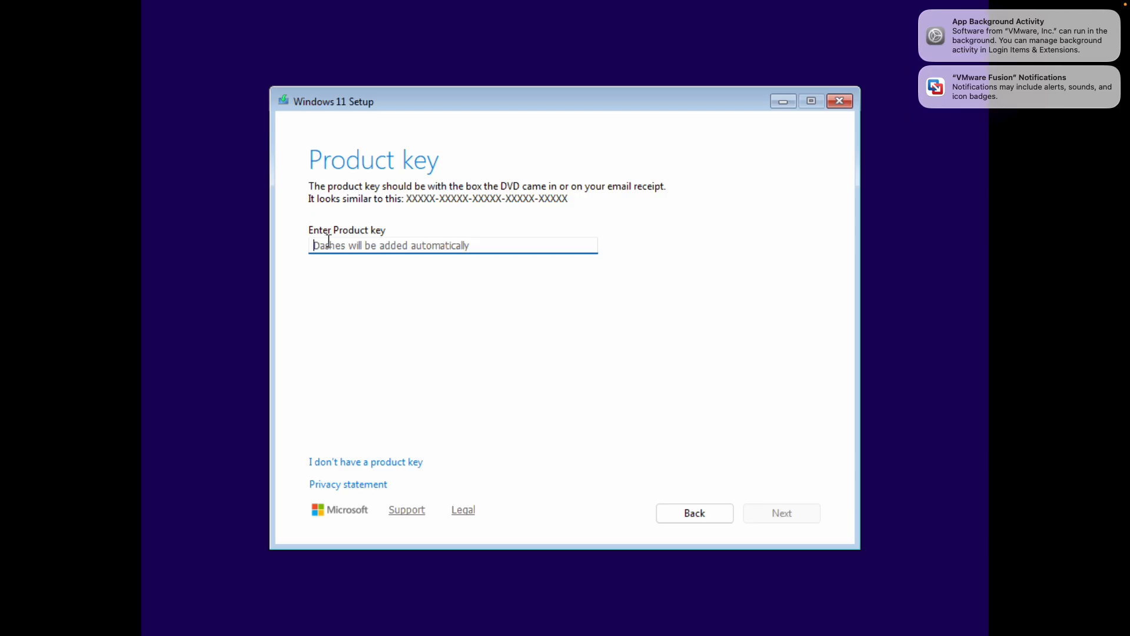
# Continue setup without a product key and select the Windows 11 Pro image.
pyautogui.click(329, 242)
pyautogui.moveTo(316, 244); pyautogui.dragTo(471, 240)
pyautogui.click(345, 242)
pyautogui.click(351, 246)
pyautogui.click(352, 248)
pyautogui.click(331, 464)
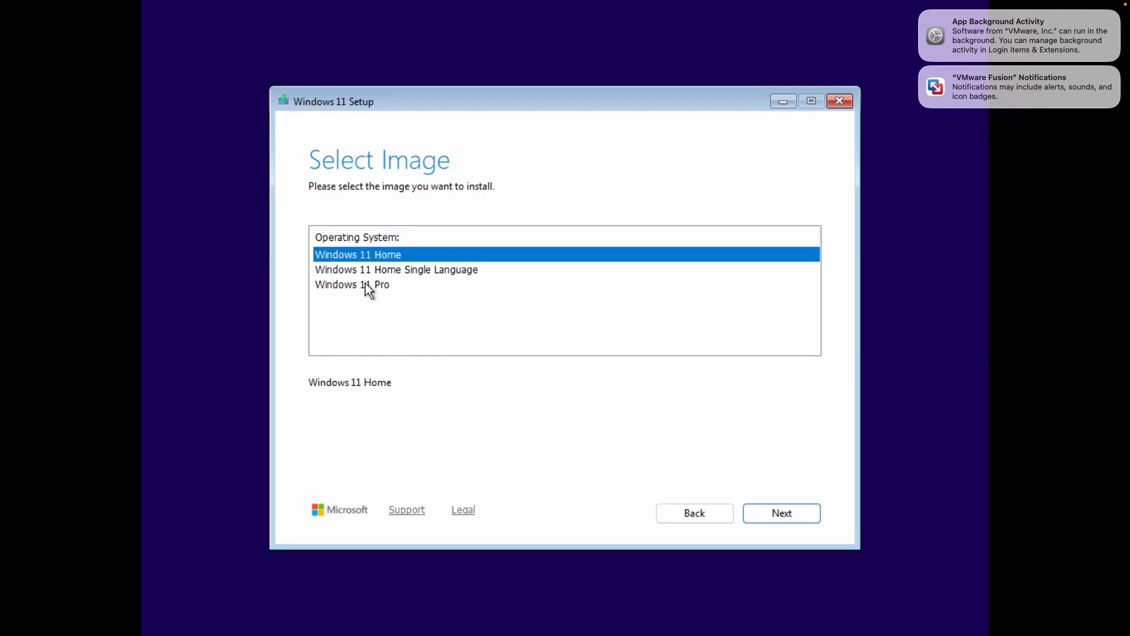
pyautogui.click(363, 285)
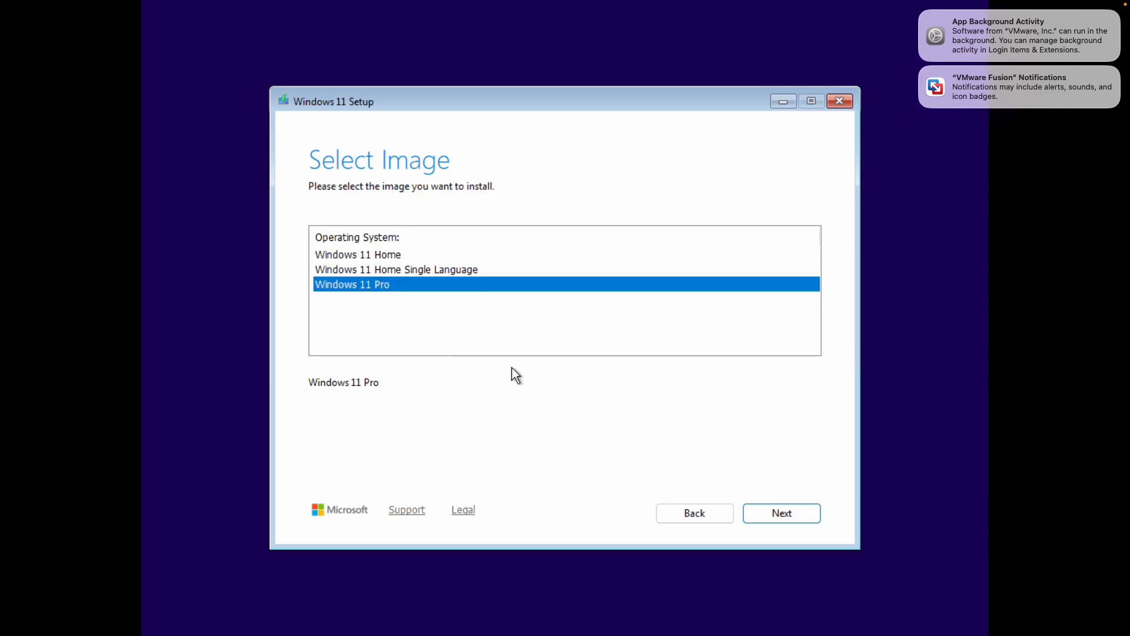
pyautogui.click(771, 514)
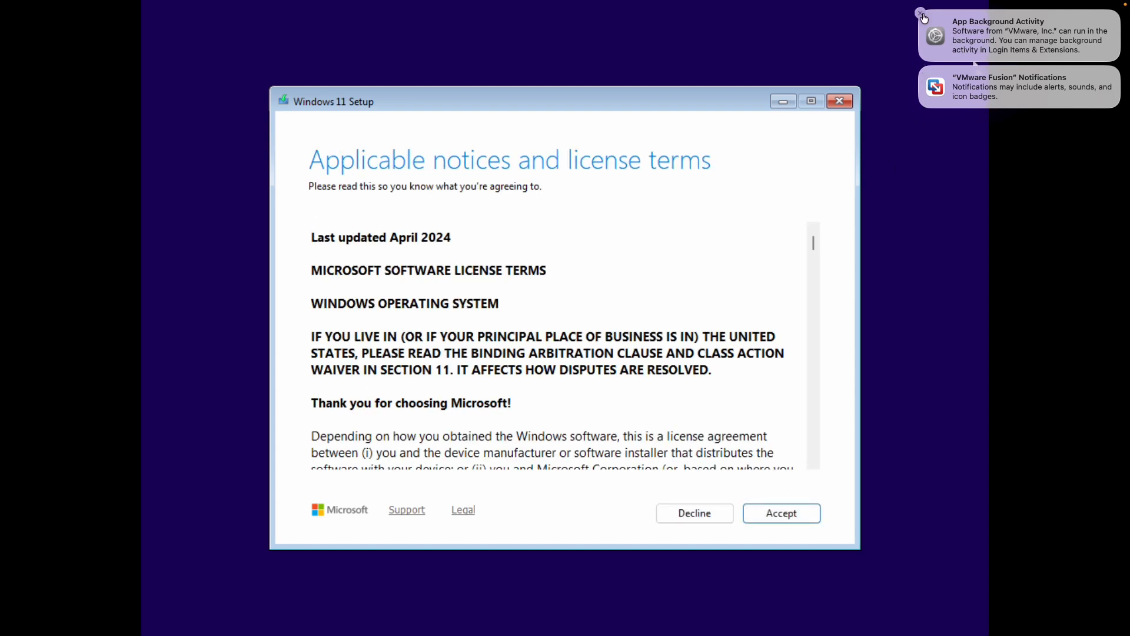
# Clear the macOS notifications, accept the license terms and start the installation on Disk 0's unallocated space.
pyautogui.click(922, 14)
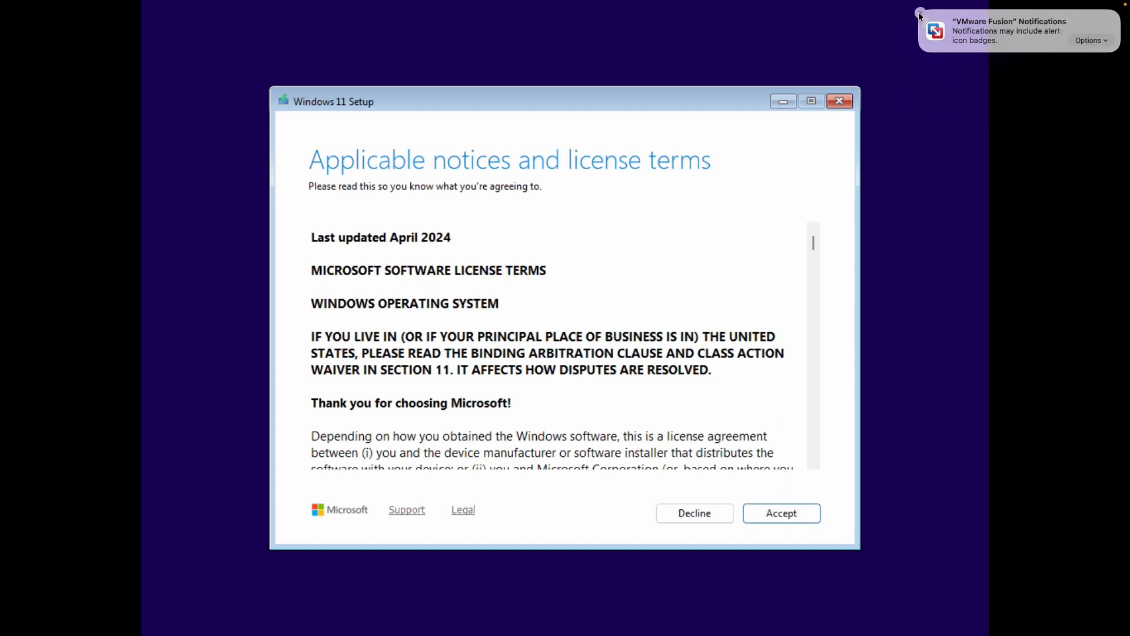
pyautogui.click(920, 12)
pyautogui.click(767, 510)
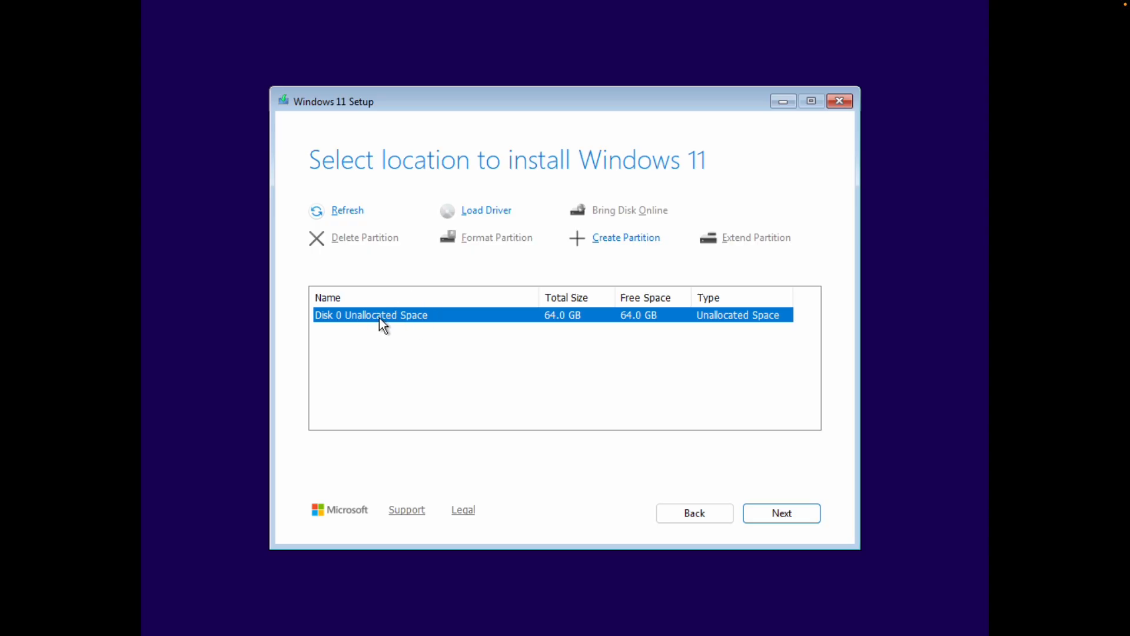
pyautogui.click(789, 514)
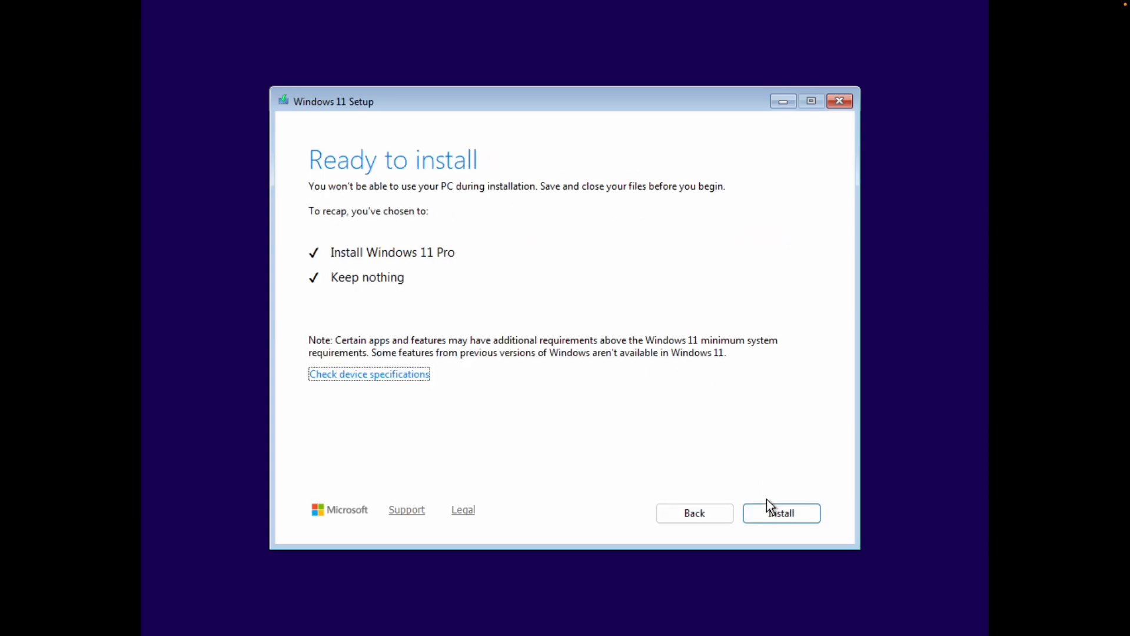
pyautogui.click(773, 514)
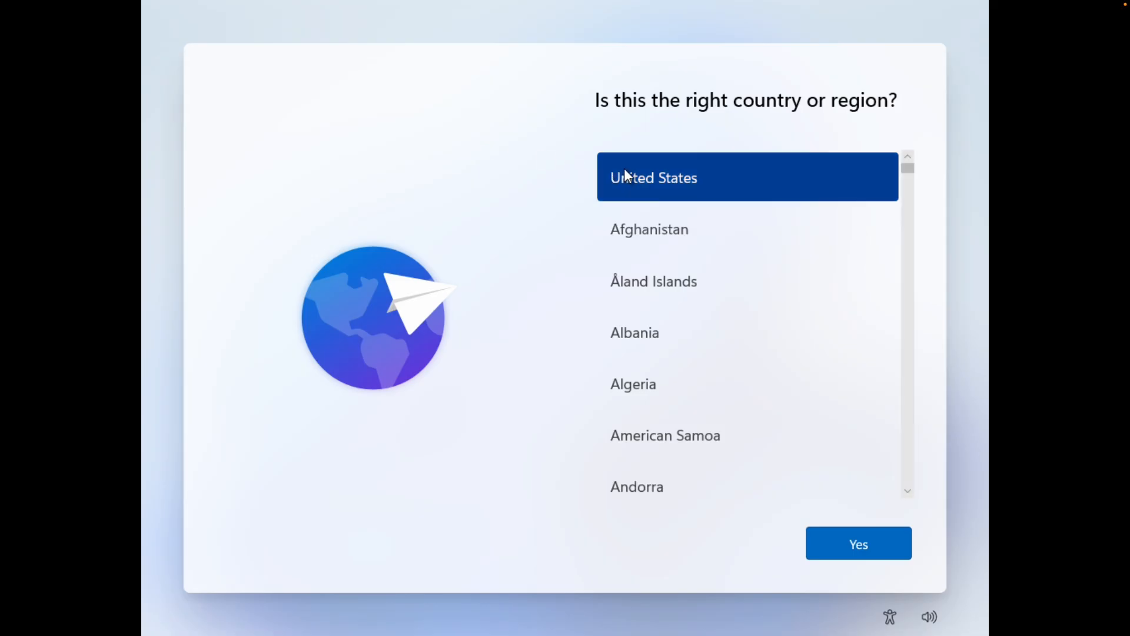
# Confirm United States as the region and US as the keyboard layout, skipping a second layout.
pyautogui.click(829, 548)
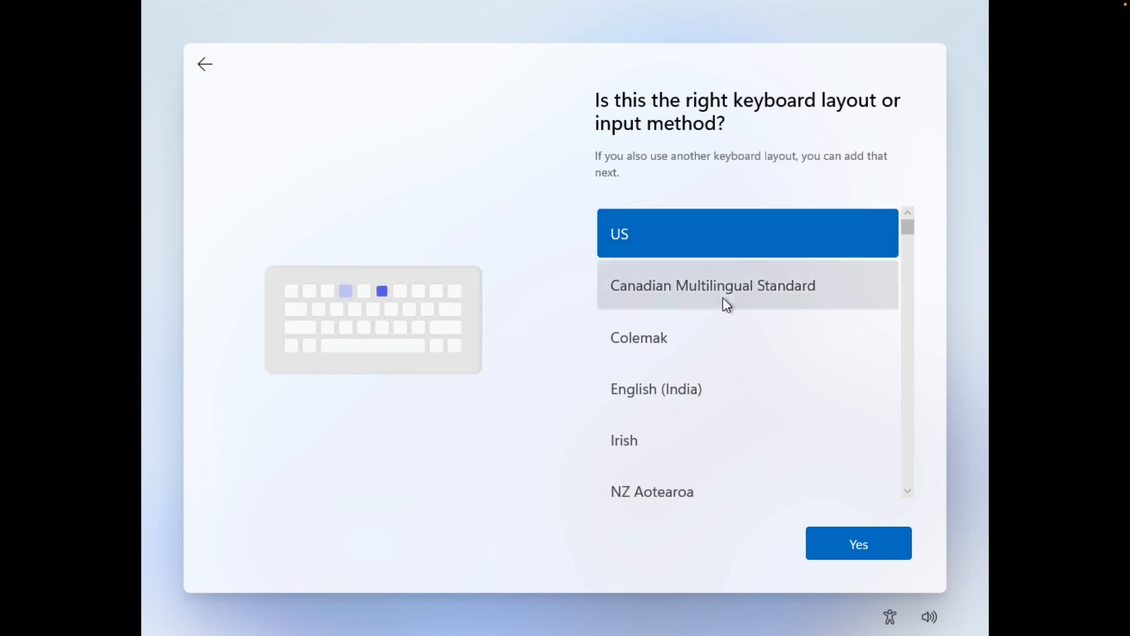
pyautogui.click(848, 540)
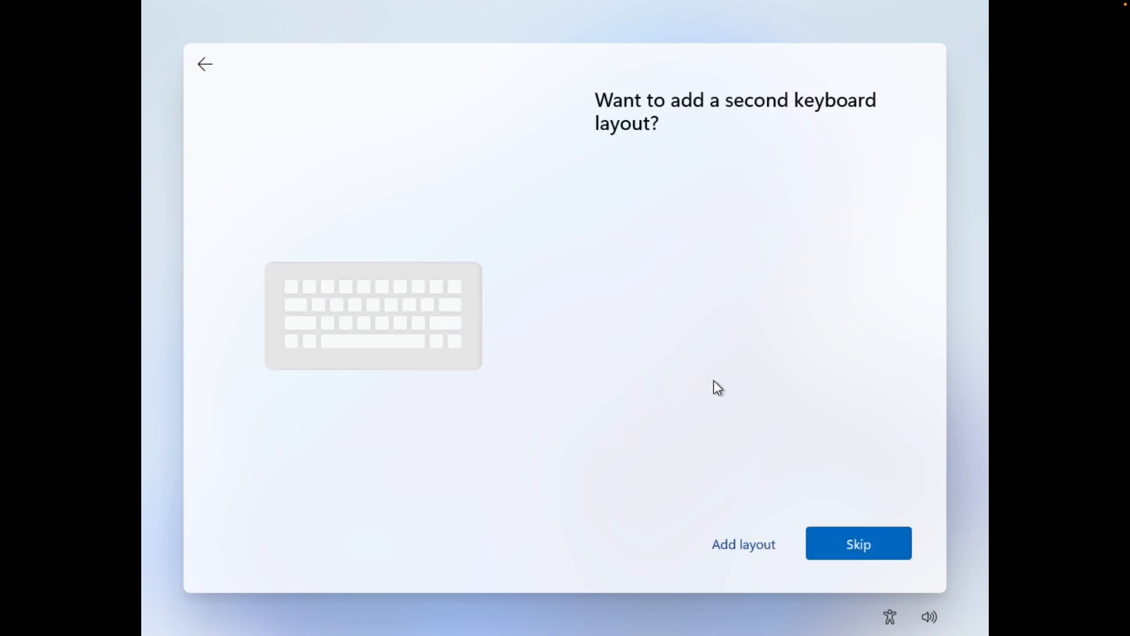
pyautogui.click(850, 548)
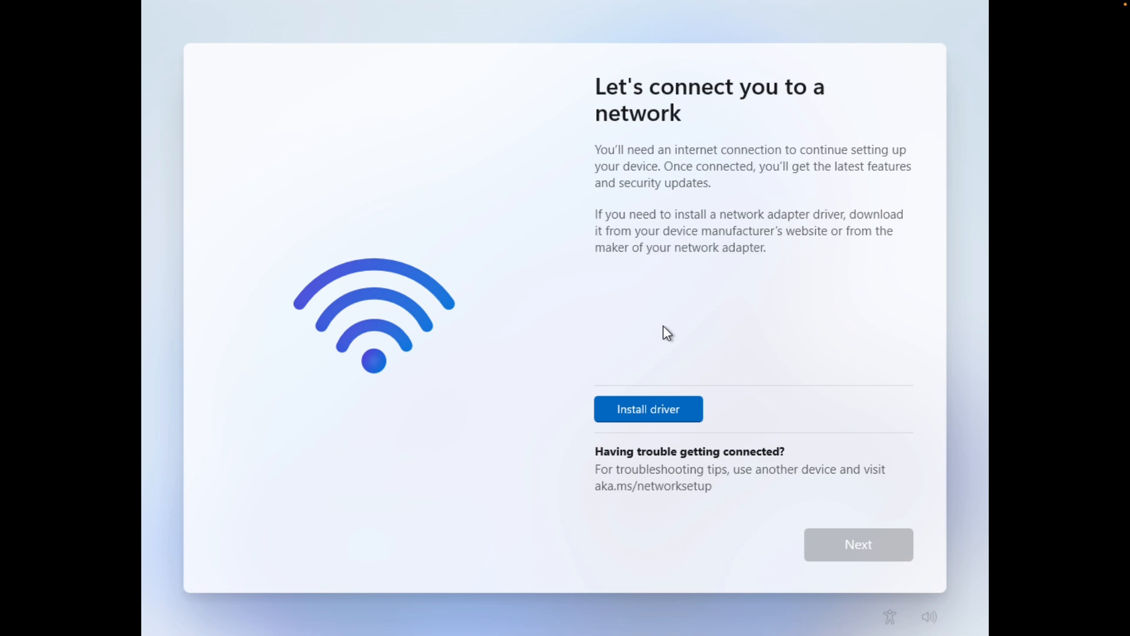
# Open a command prompt from the network setup page and run "start ms-cxh:localonly" to create a local account.
pyautogui.hotkey('shift', 'F10')
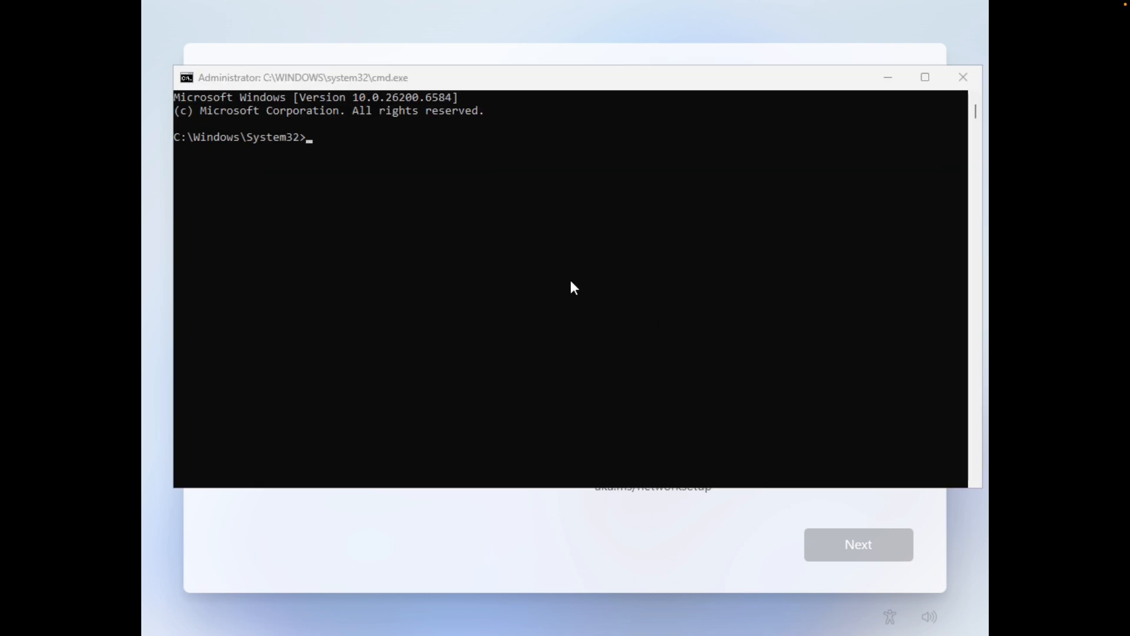
pyautogui.click(547, 258)
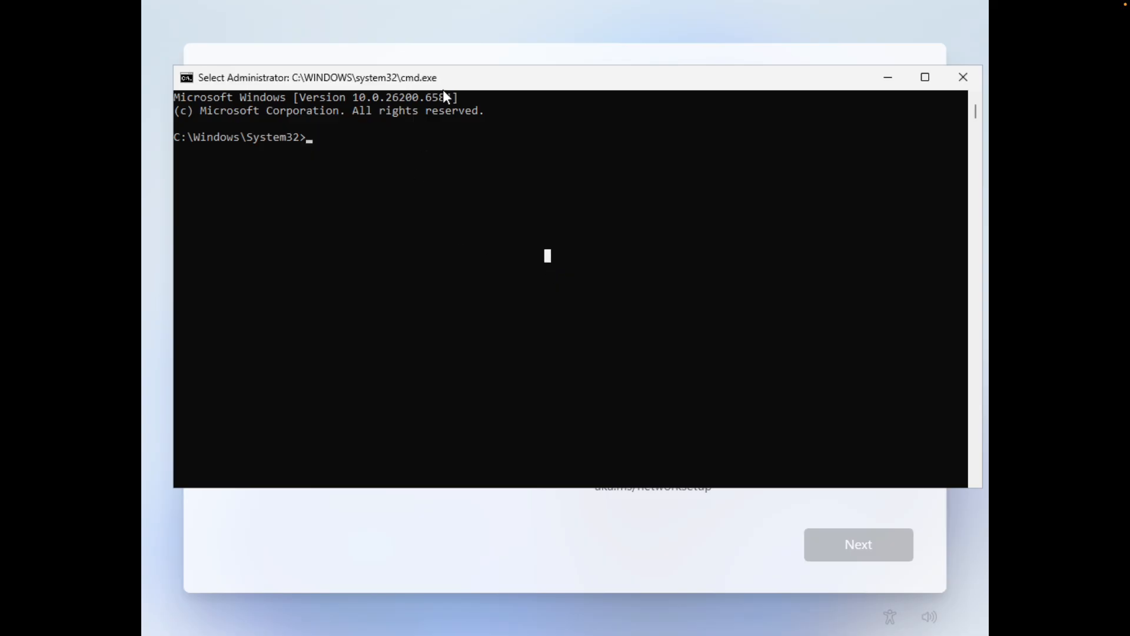
pyautogui.moveTo(442, 77); pyautogui.dragTo(441, 44)
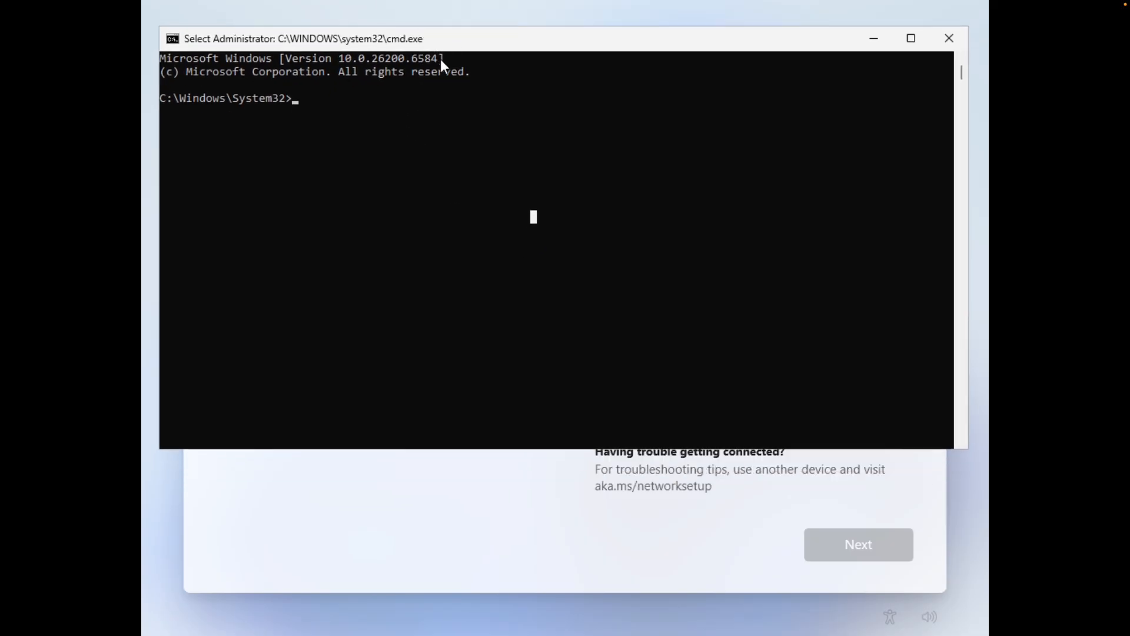
pyautogui.click(426, 110)
pyautogui.click(392, 126)
pyautogui.click(363, 112)
pyautogui.write('start ms-cxh:')
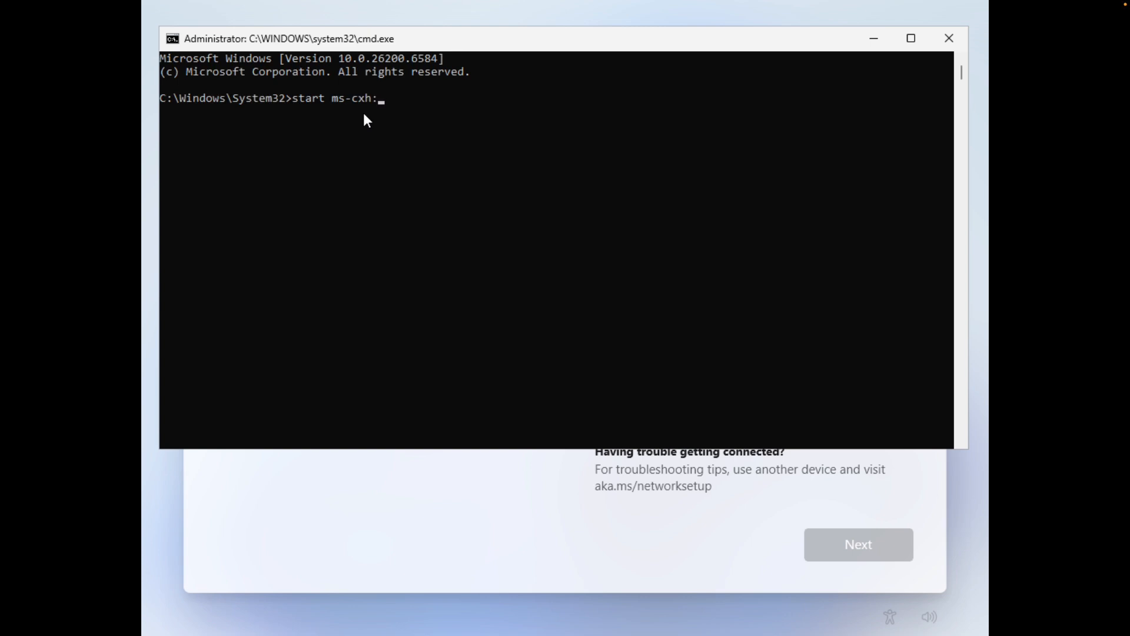
pyautogui.write('localonly')
pyautogui.press('Return')
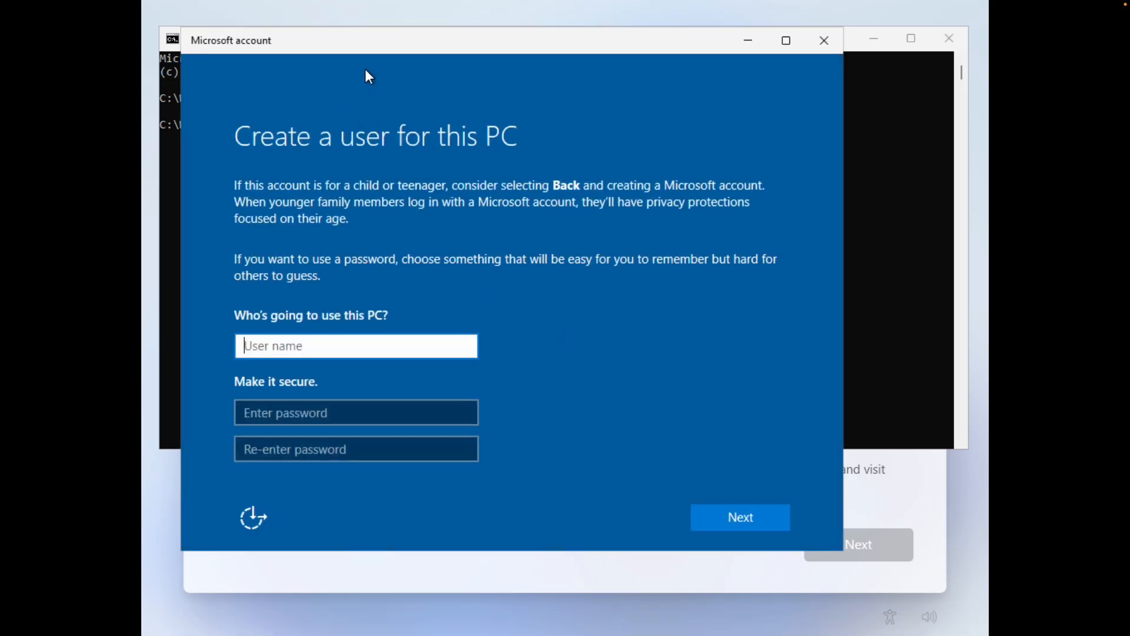
# Create a local user named "admin" with the password fields left empty.
pyautogui.moveTo(373, 46); pyautogui.dragTo(404, 43)
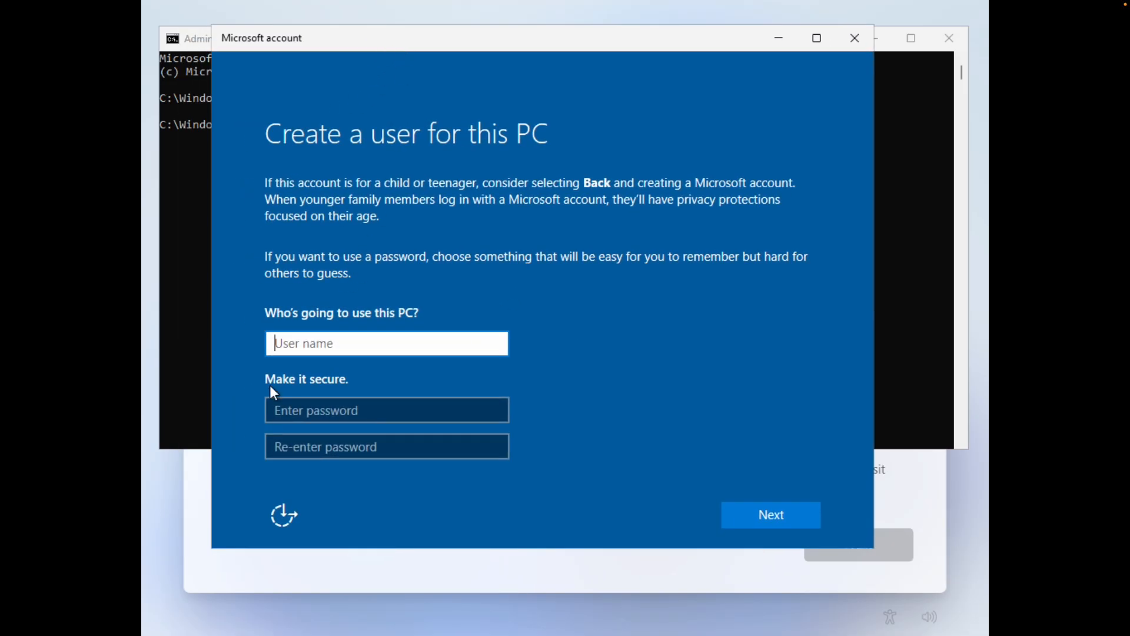
pyautogui.write('admin')
pyautogui.click(322, 404)
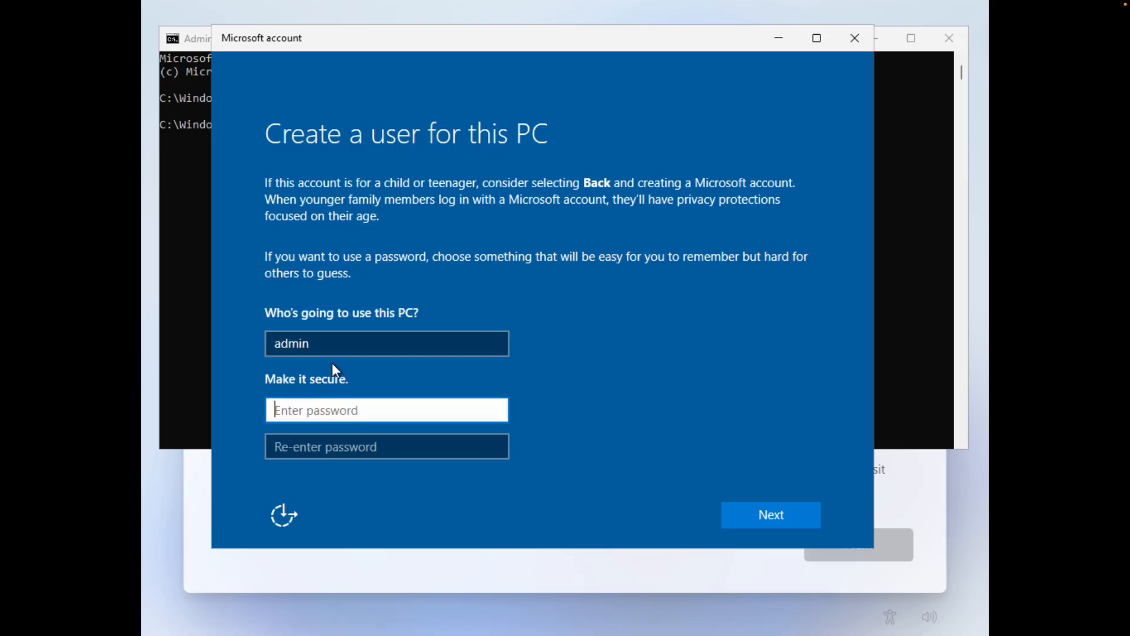
pyautogui.click(354, 347)
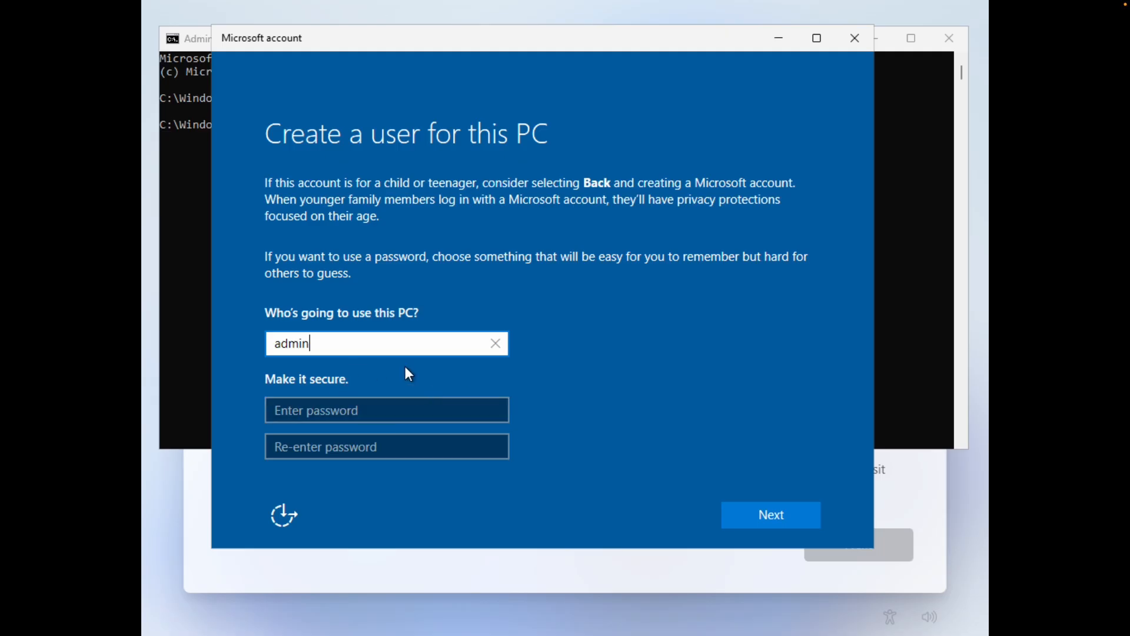
pyautogui.click(765, 511)
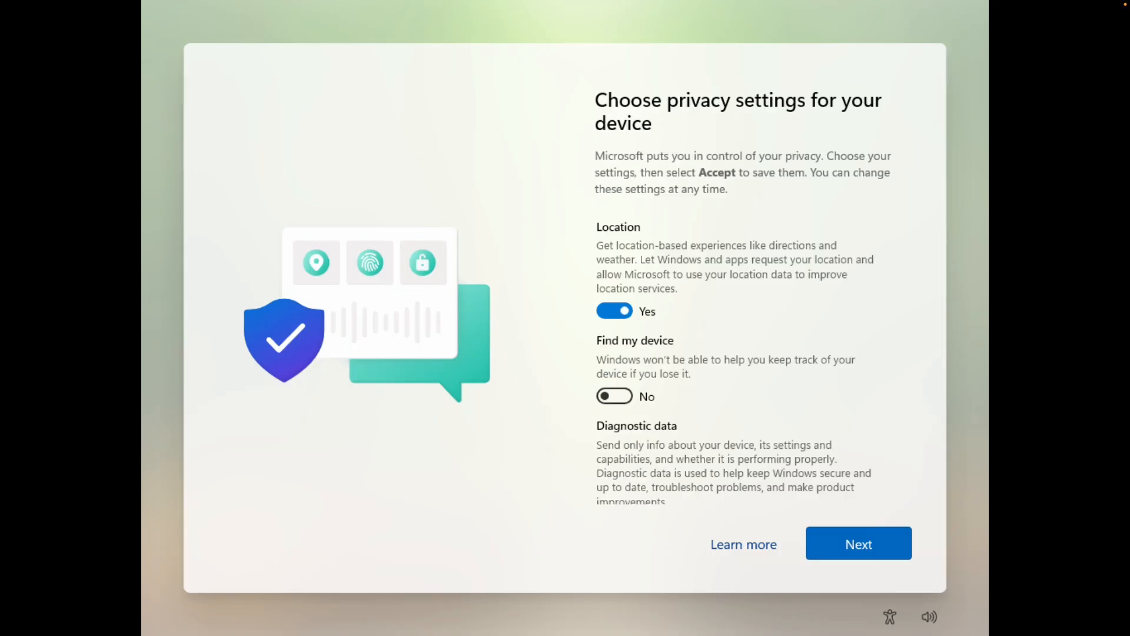
# Turn off location, inking & typing and tailored experiences, limit diagnostic data to required only, and accept the privacy settings.
pyautogui.click(624, 318)
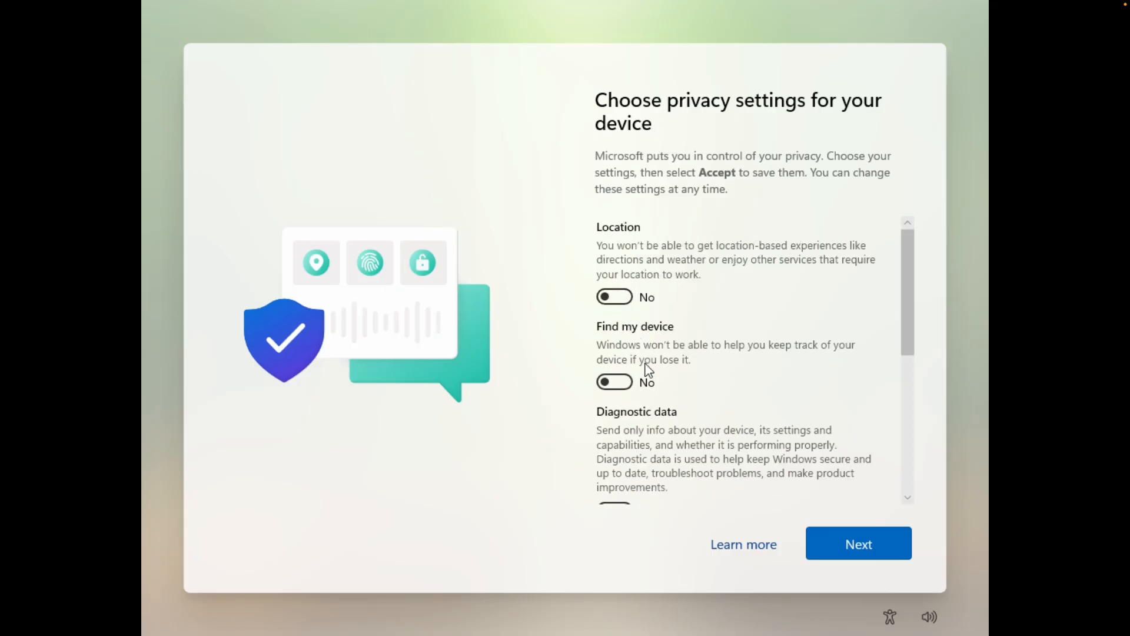
pyautogui.click(917, 324)
pyautogui.click(908, 351)
pyautogui.click(908, 354)
pyautogui.click(629, 352)
pyautogui.click(903, 337)
pyautogui.moveTo(903, 334)
pyautogui.mouseDown()
pyautogui.moveTo(913, 416)
pyautogui.moveTo(900, 436)
pyautogui.mouseUp()
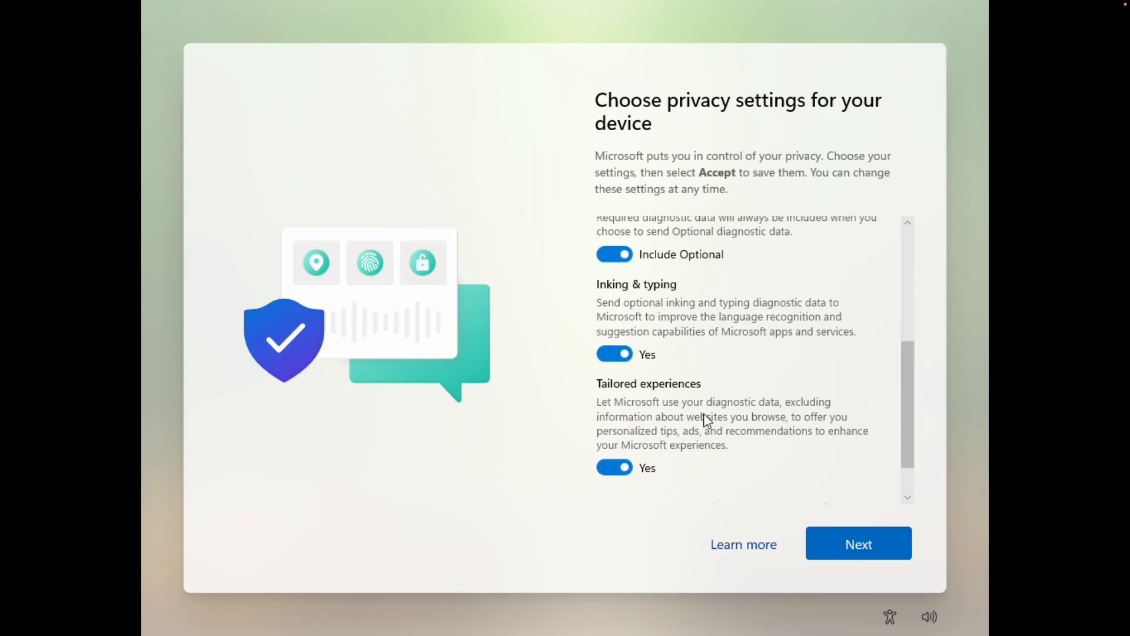
pyautogui.click(624, 467)
pyautogui.click(615, 354)
pyautogui.click(615, 254)
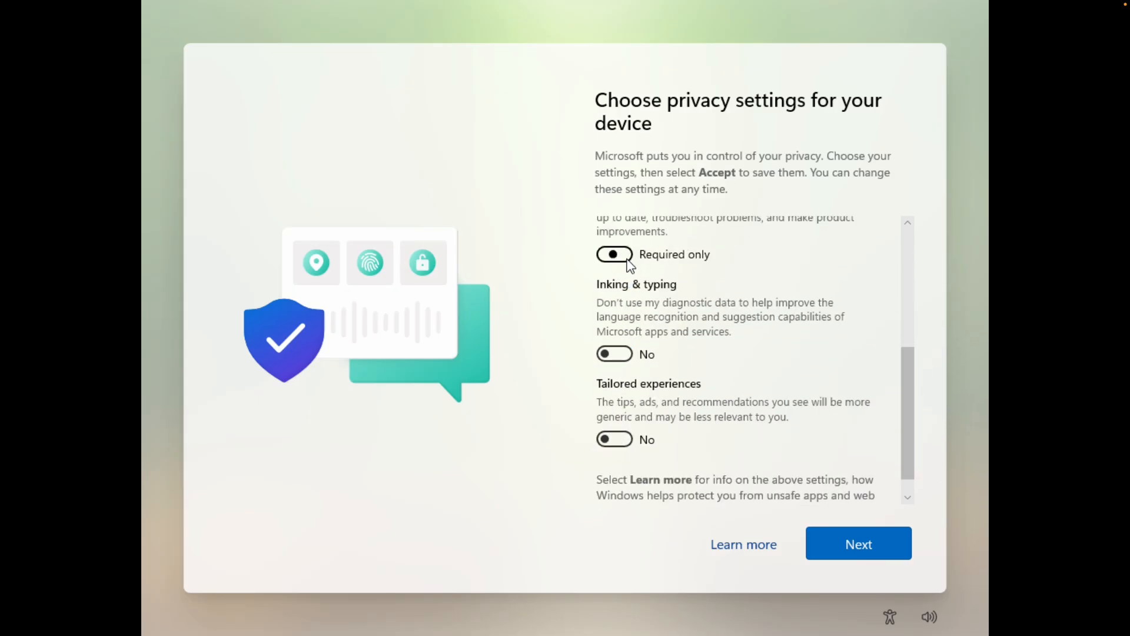
pyautogui.scroll(3, 700, 329)
pyautogui.scroll(-5, 706, 342)
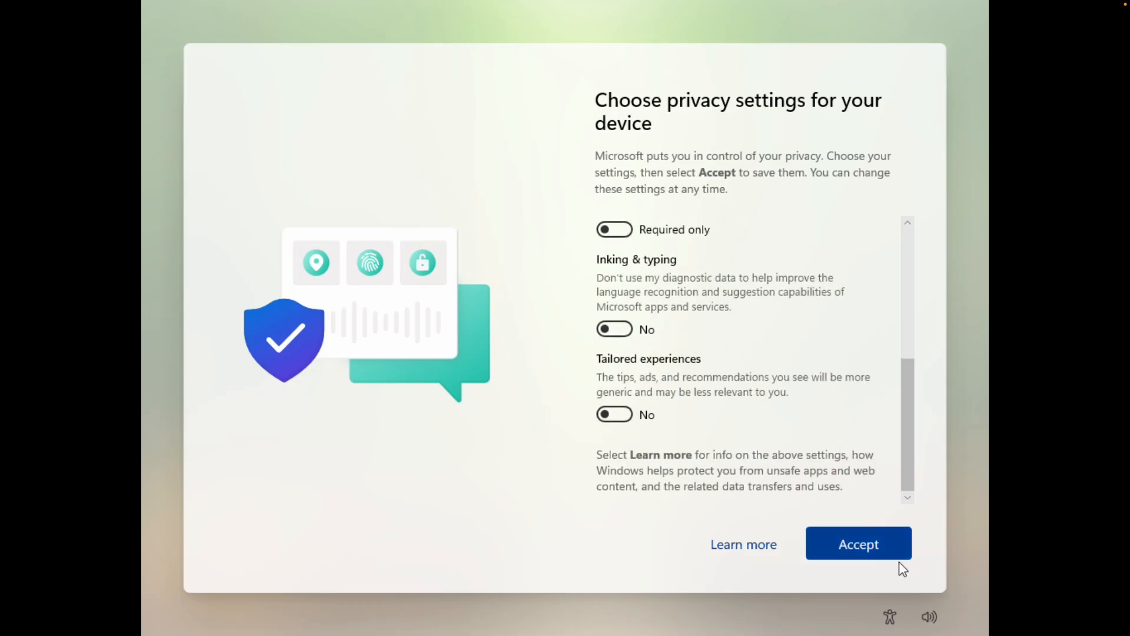
pyautogui.click(883, 561)
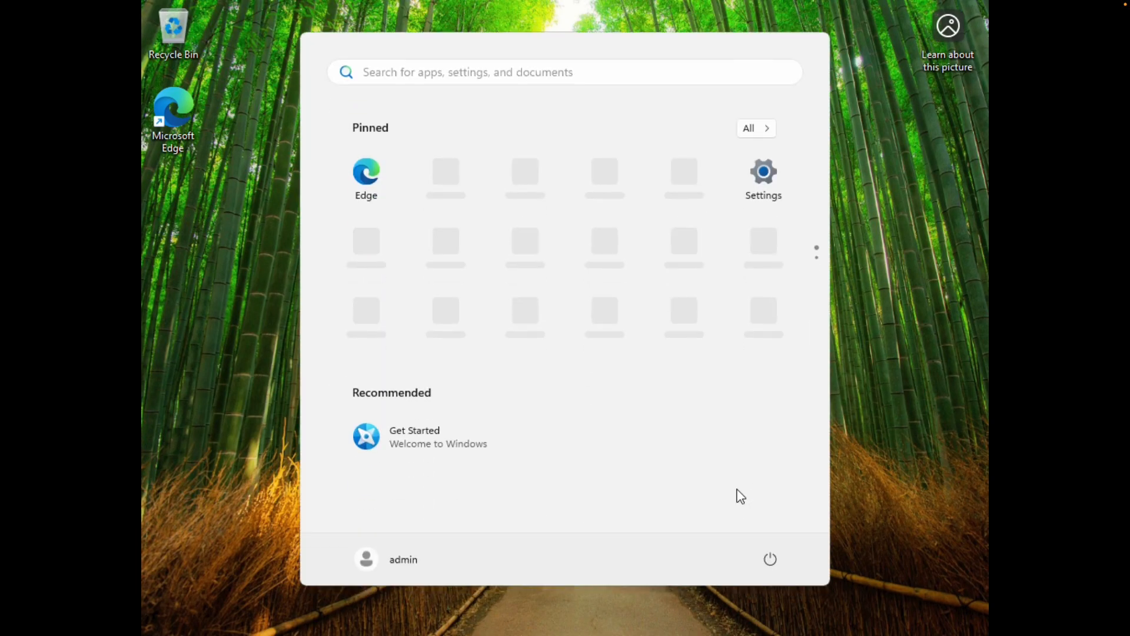
# Close the Start menu and connect the VMware Tools installer CD to the virtual machine.
pyautogui.click(887, 419)
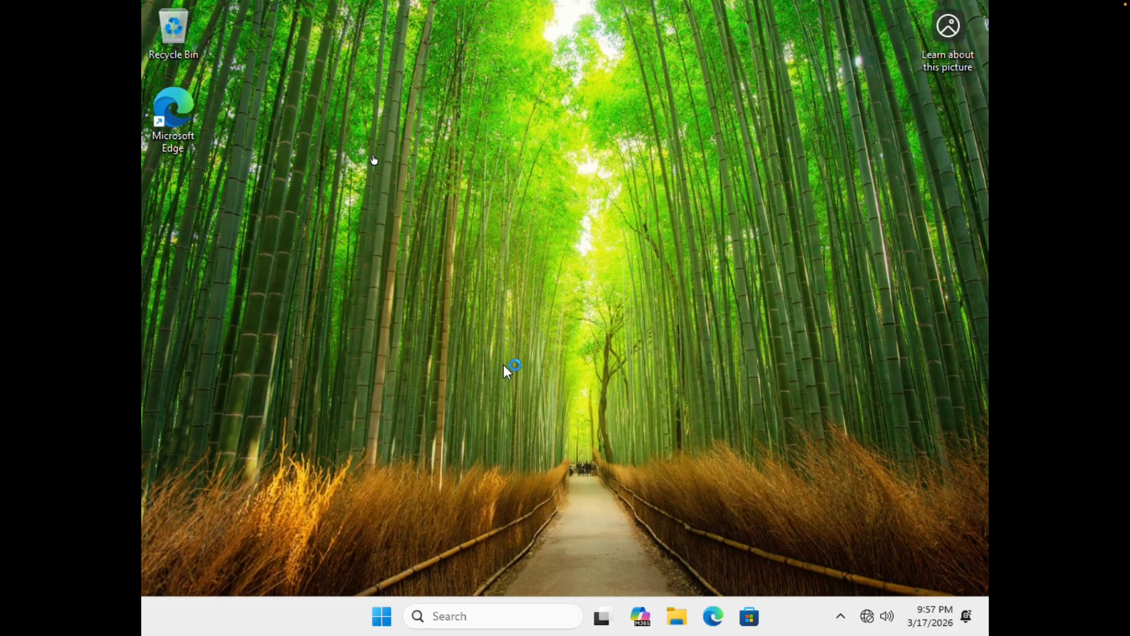
pyautogui.moveTo(316, 4)
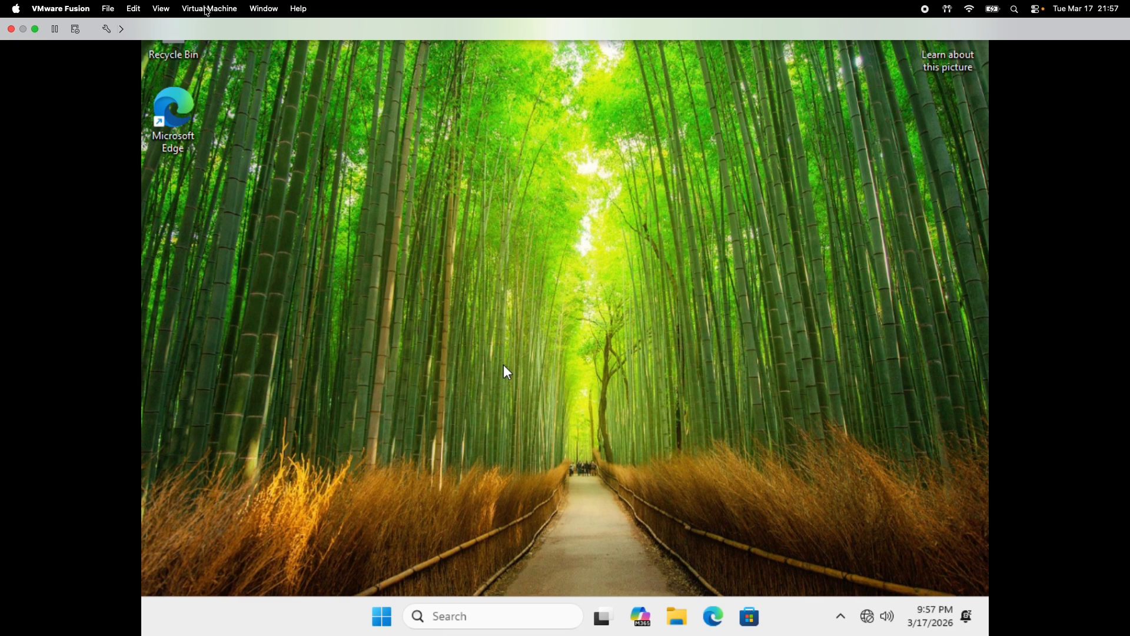
pyautogui.click(207, 10)
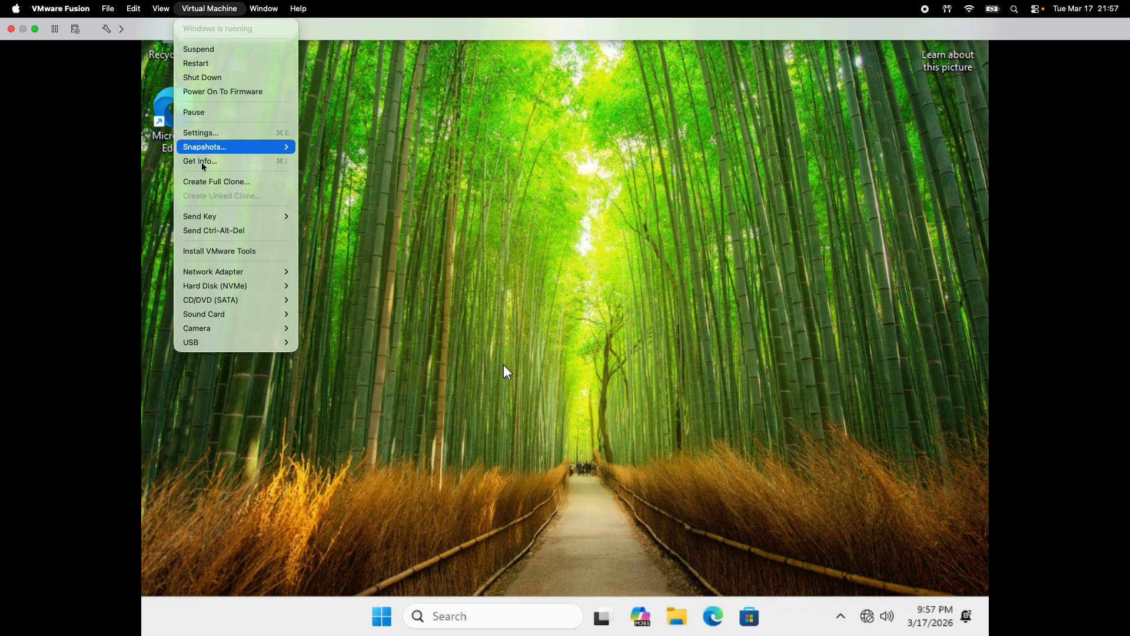
pyautogui.click(217, 256)
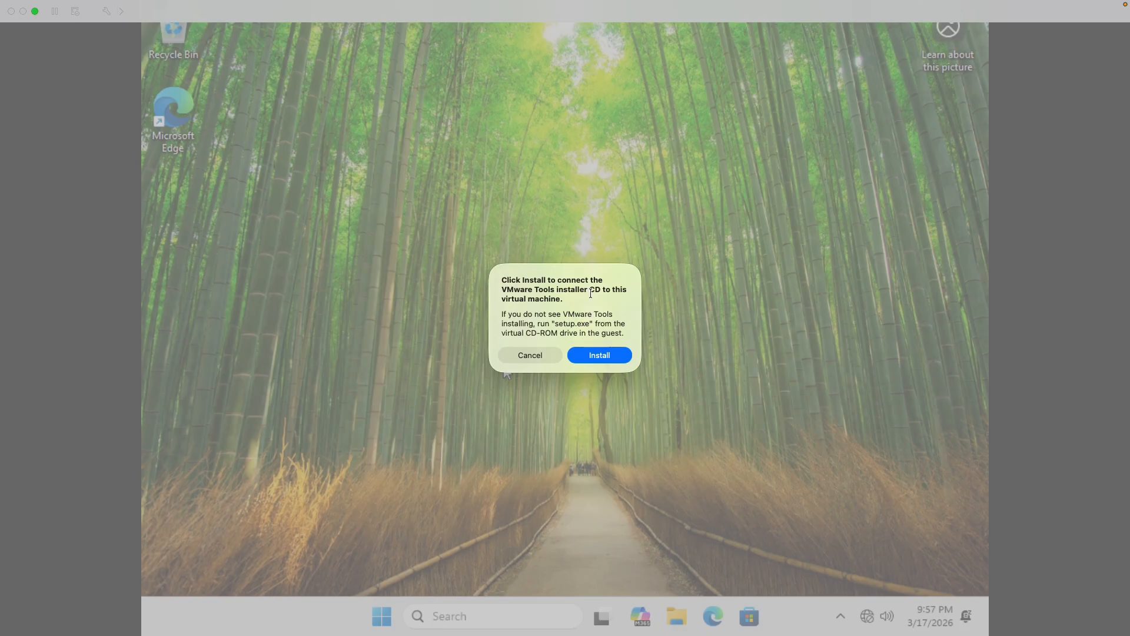
pyautogui.click(600, 355)
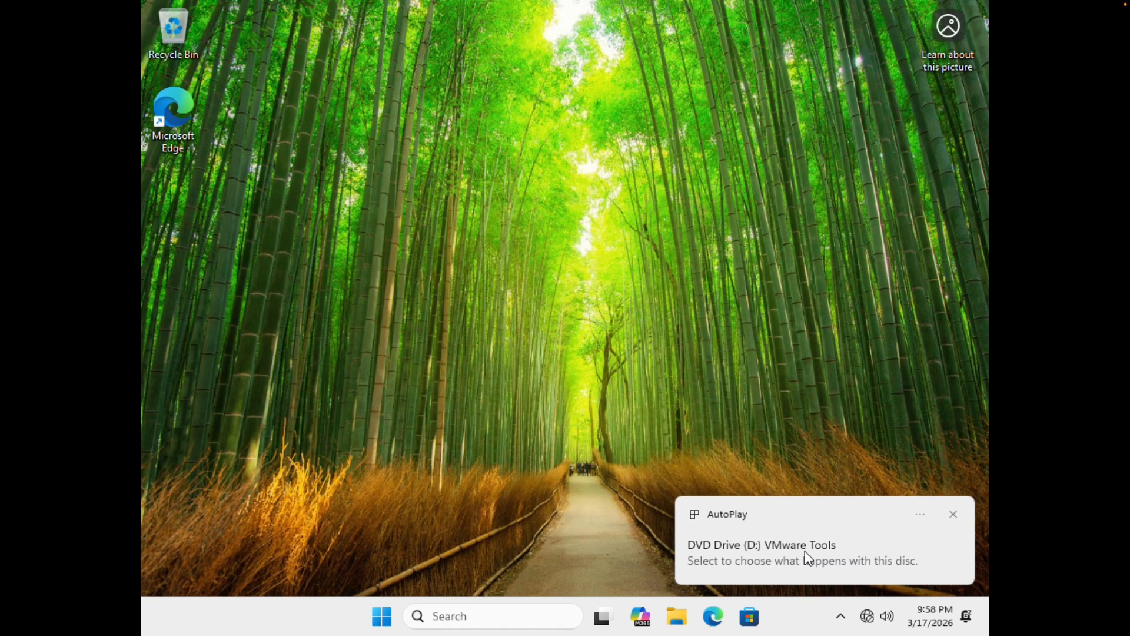
# Run setup.exe from the VMware Tools DVD and allow the installation launcher to make changes to the device.
pyautogui.click(808, 557)
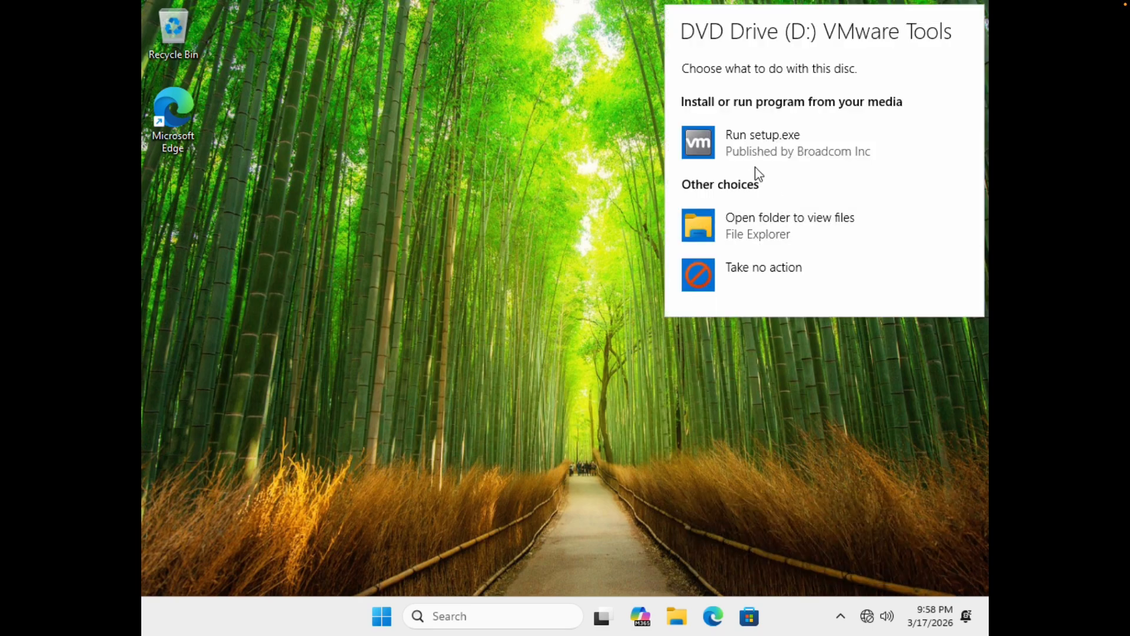
pyautogui.click(765, 146)
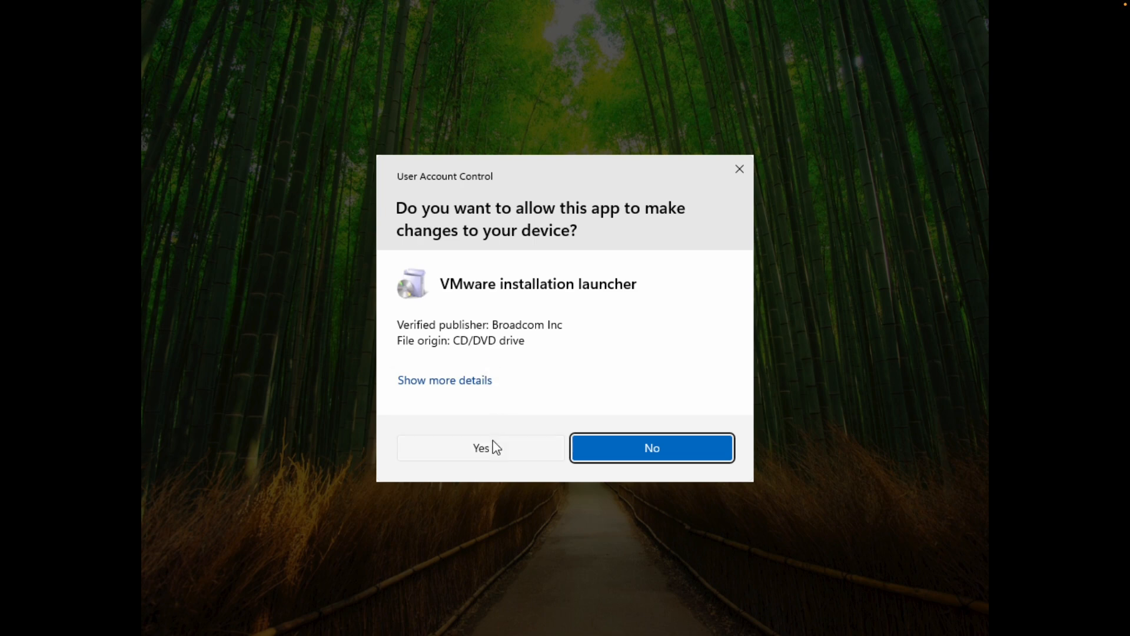
pyautogui.click(482, 449)
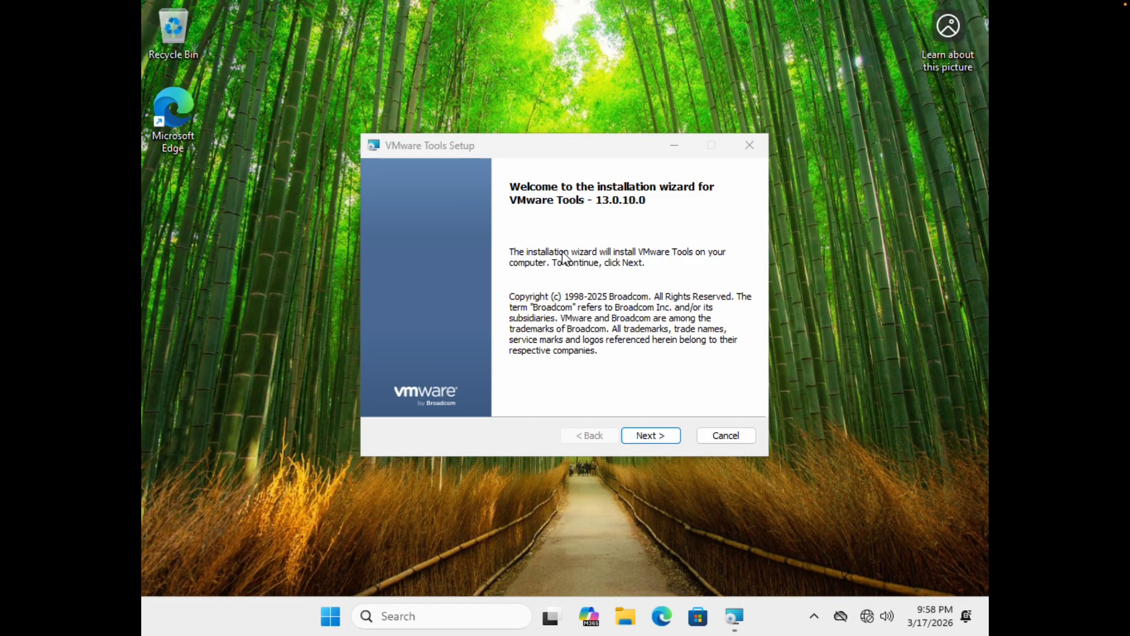
# Choose the Typical setup type in the VMware Tools wizard and start the installation.
pyautogui.click(643, 439)
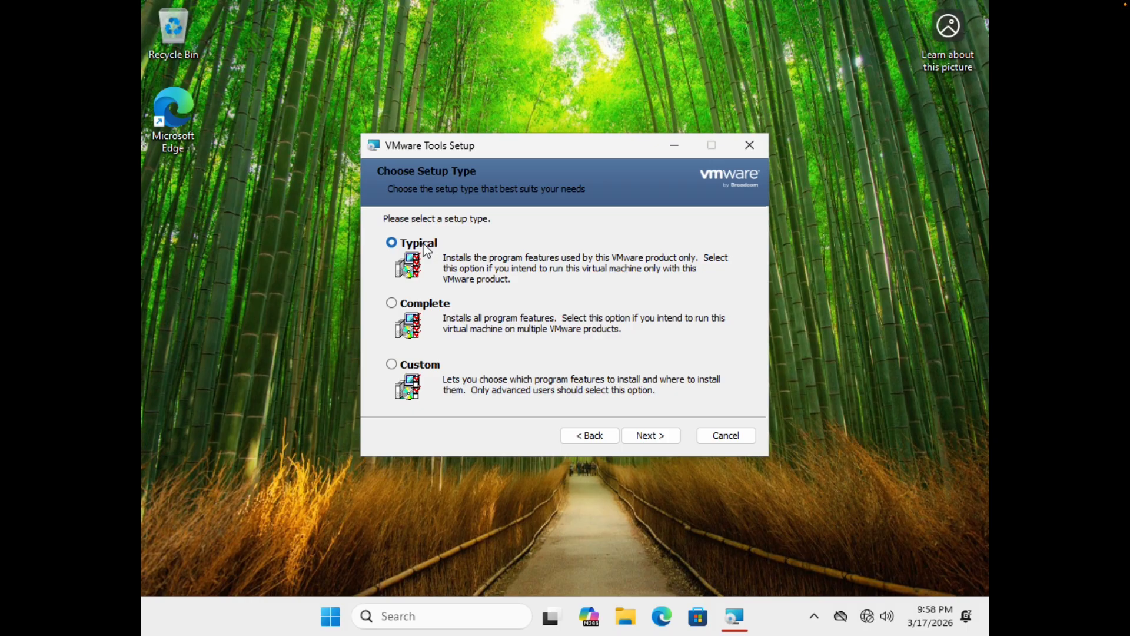
pyautogui.click(653, 436)
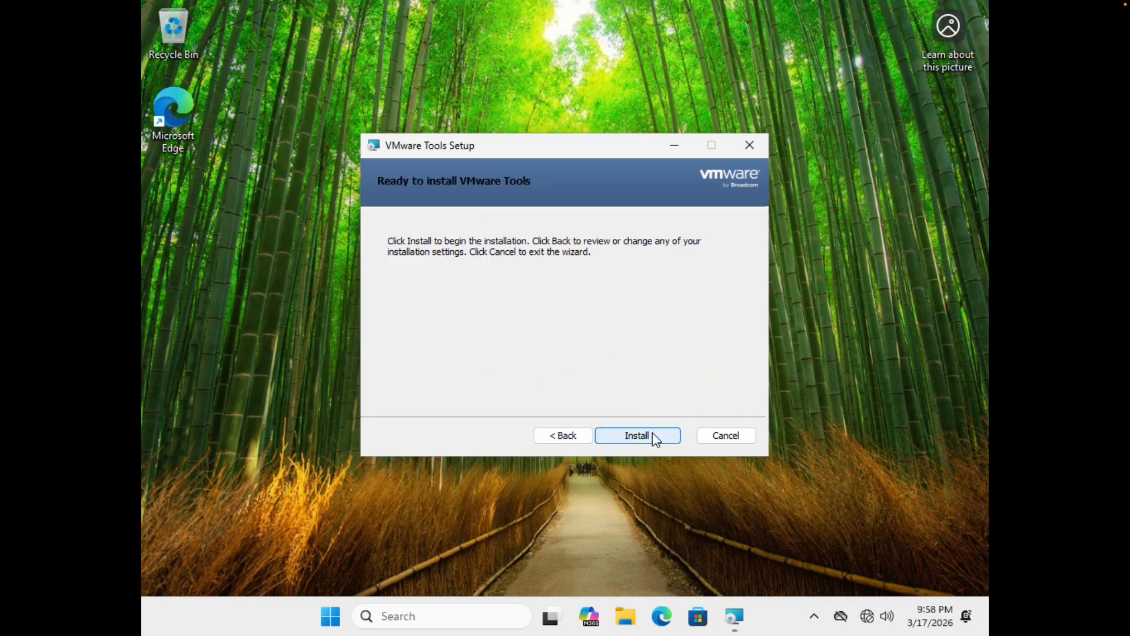
pyautogui.click(653, 436)
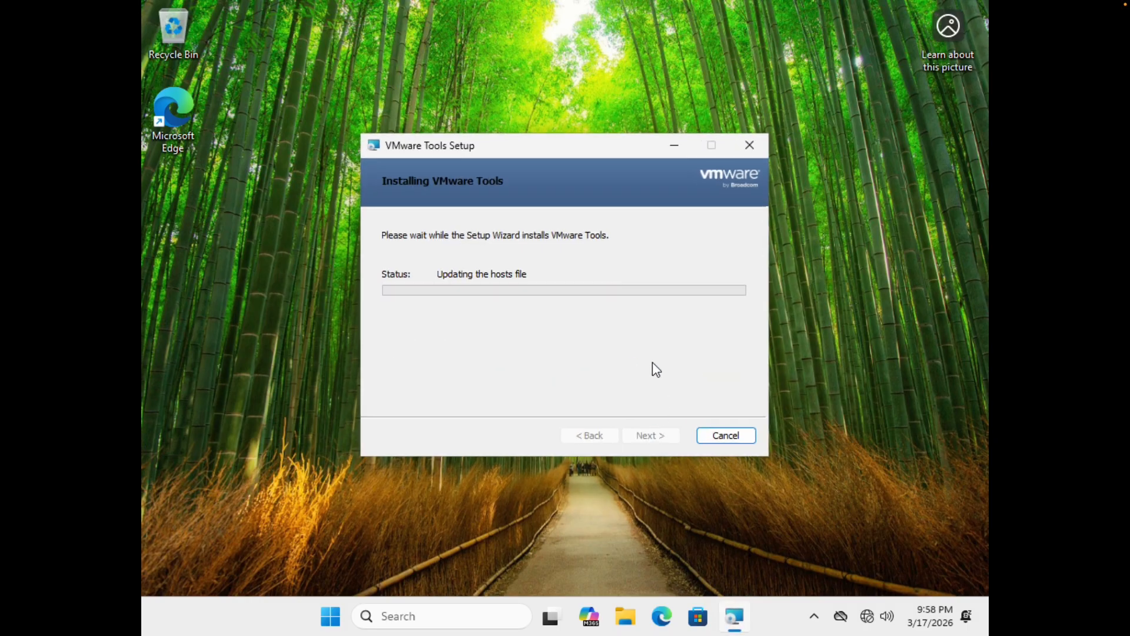